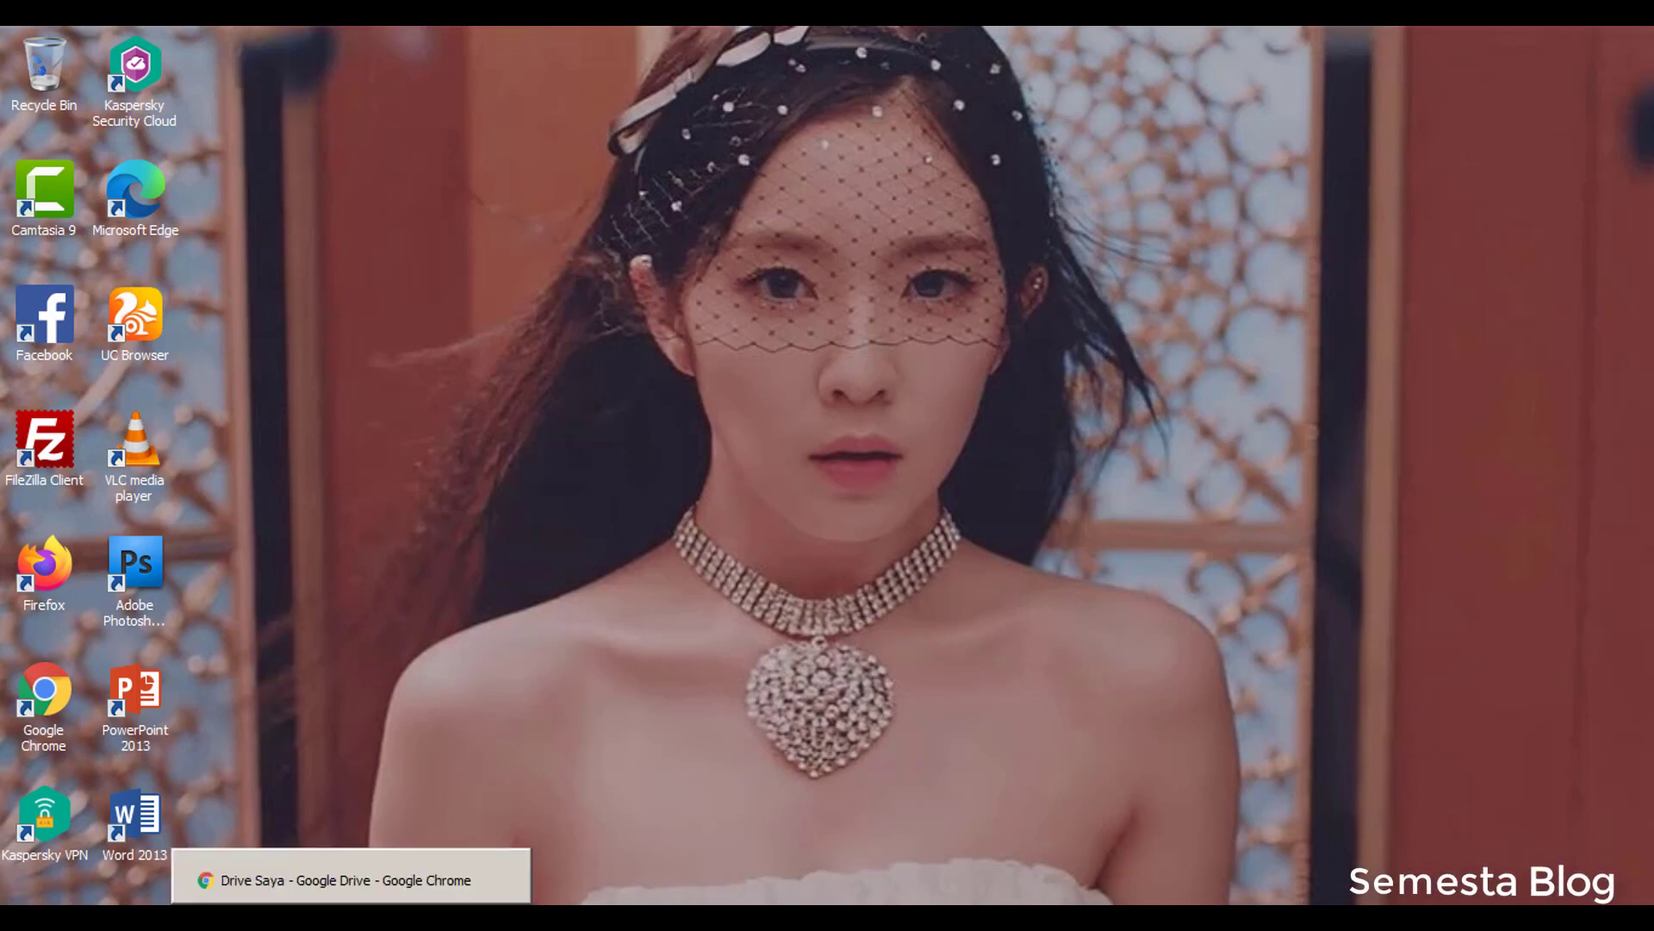
Restore Chrome from the taskbar and show the Blogger posts dashboard listing 14 posts
left_click(284, 878)
left_click(140, 39)
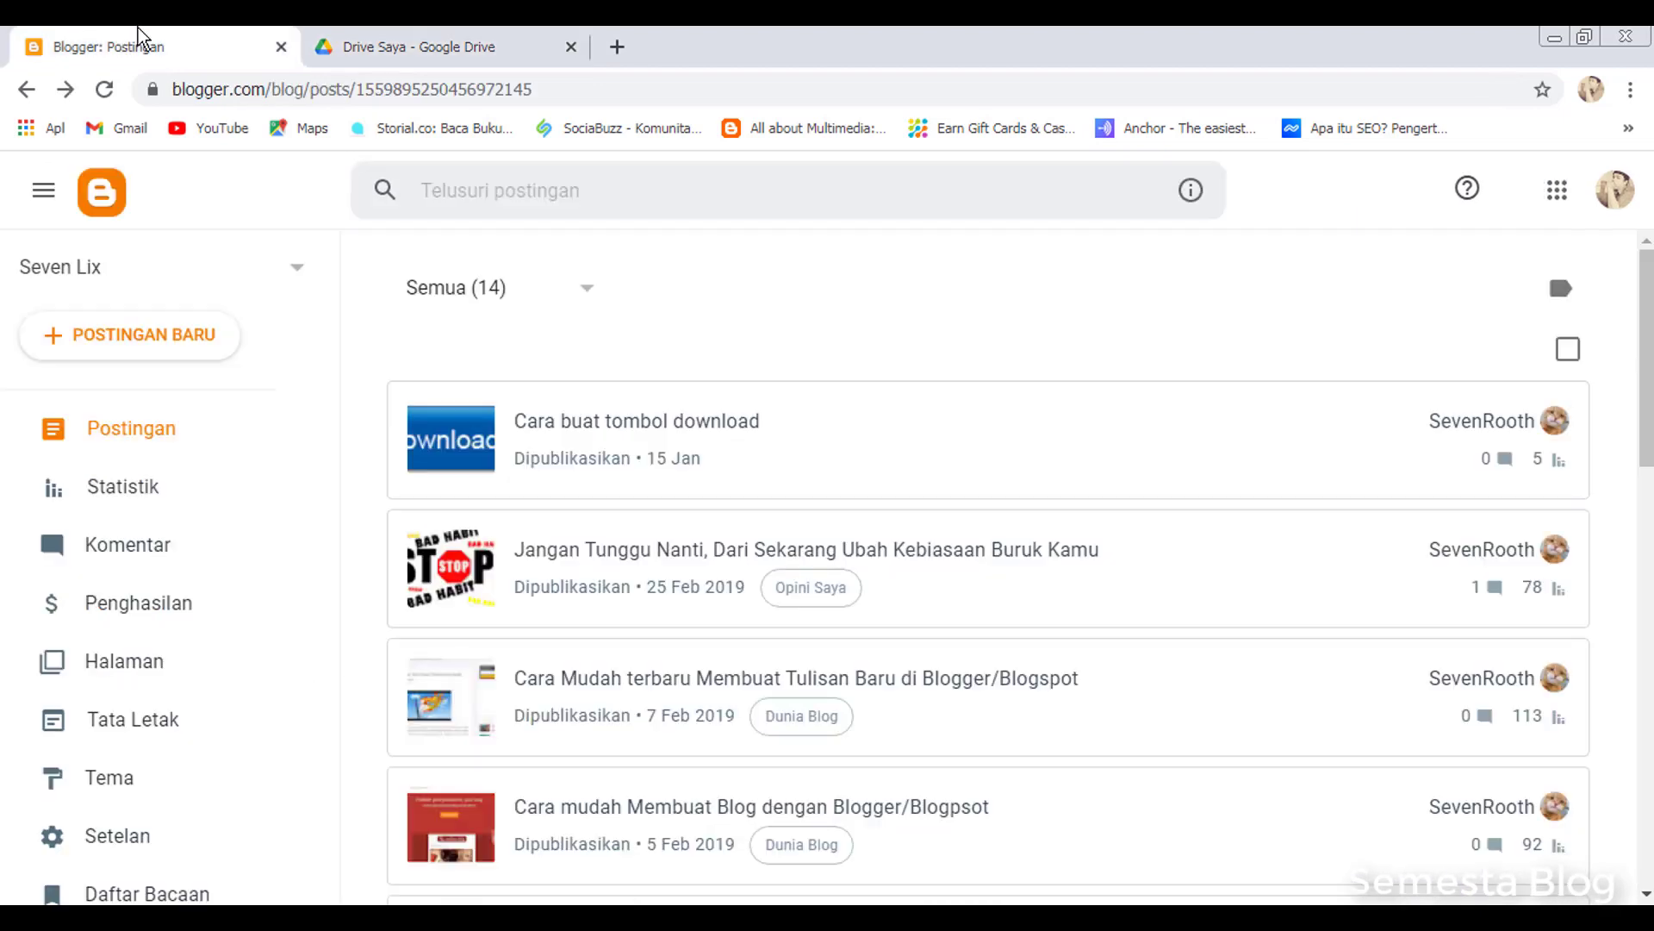
Switch between the Blogger and Google Drive tabs, ending on the My Drive page
left_click(376, 34)
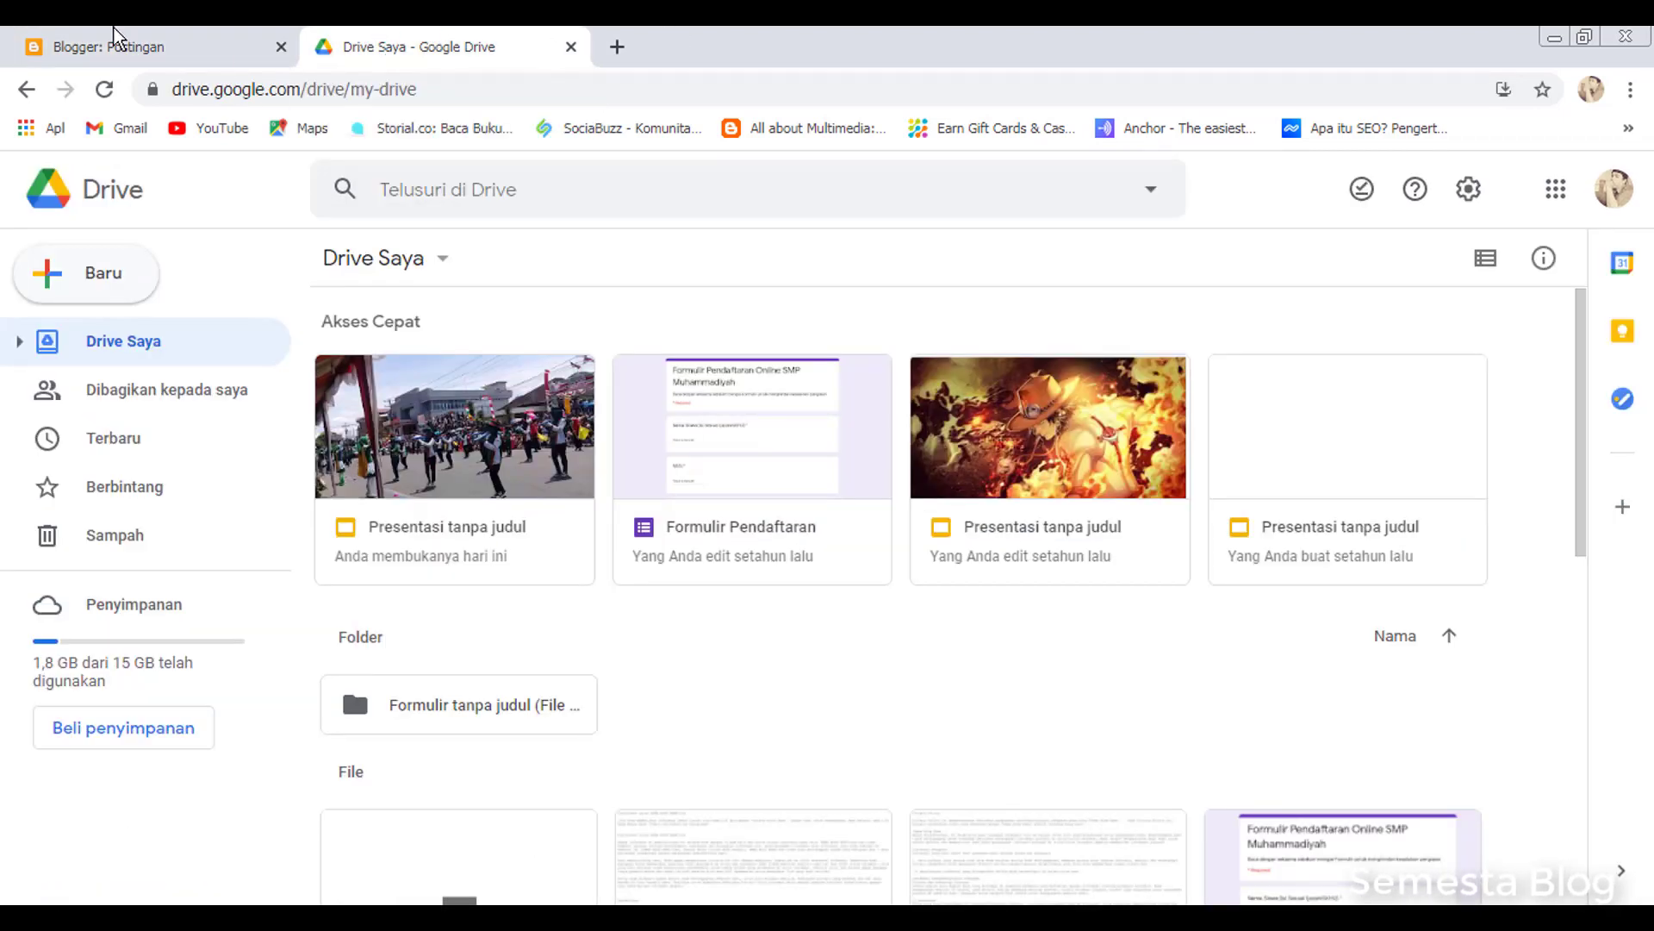
left_click(114, 29)
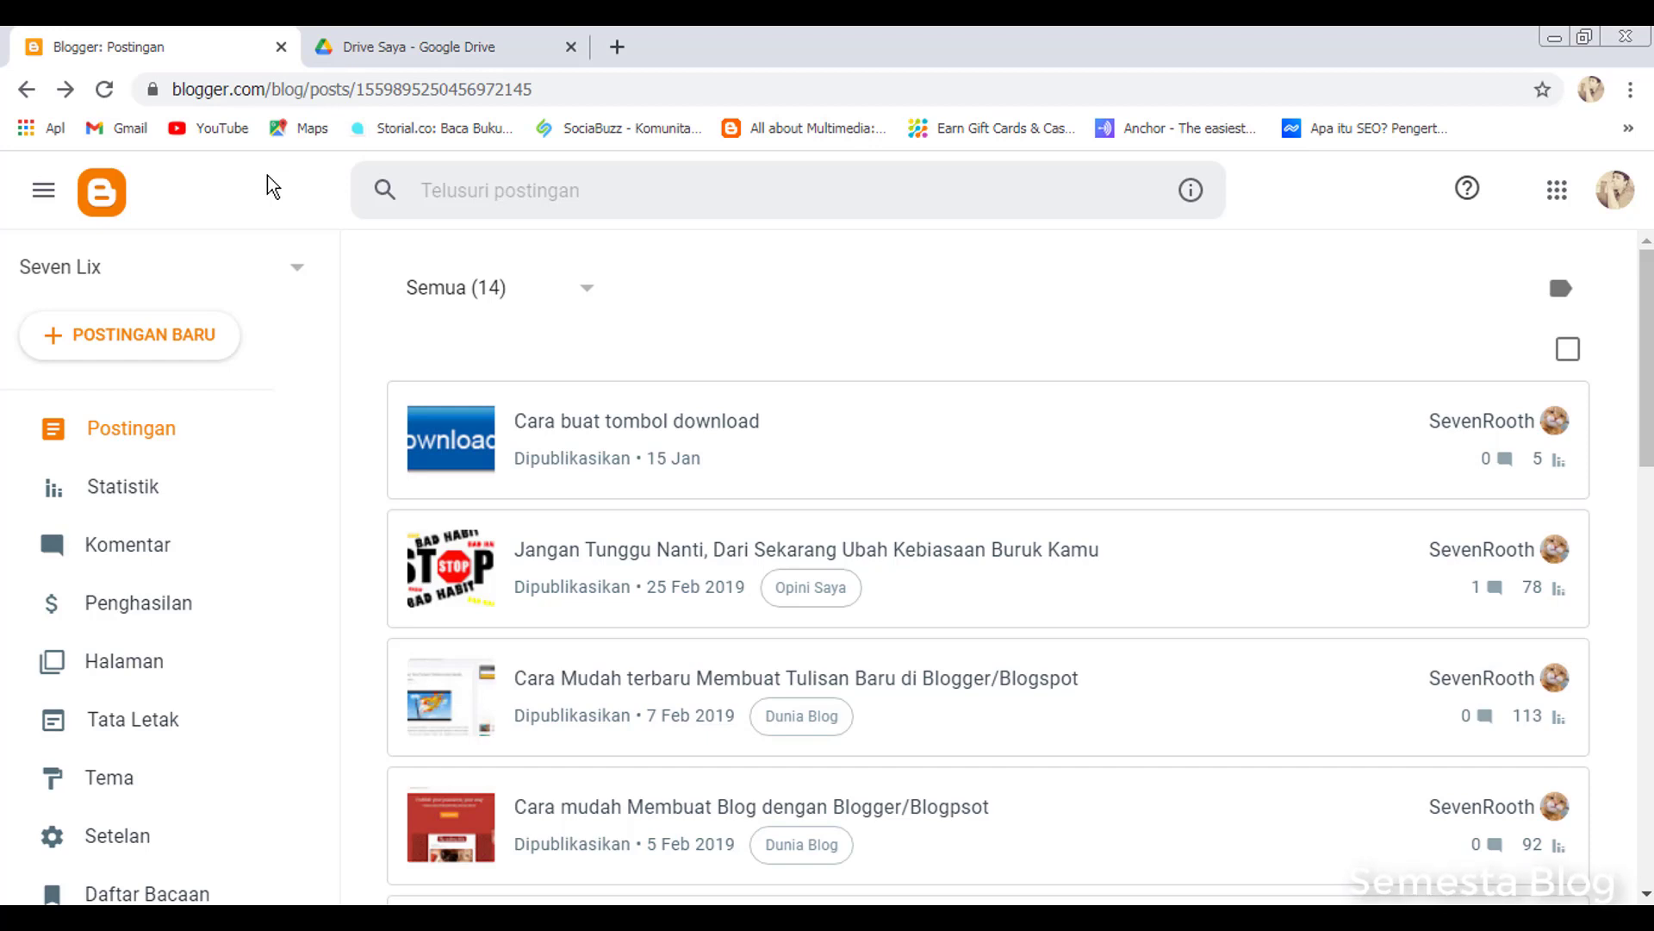
left_click(411, 33)
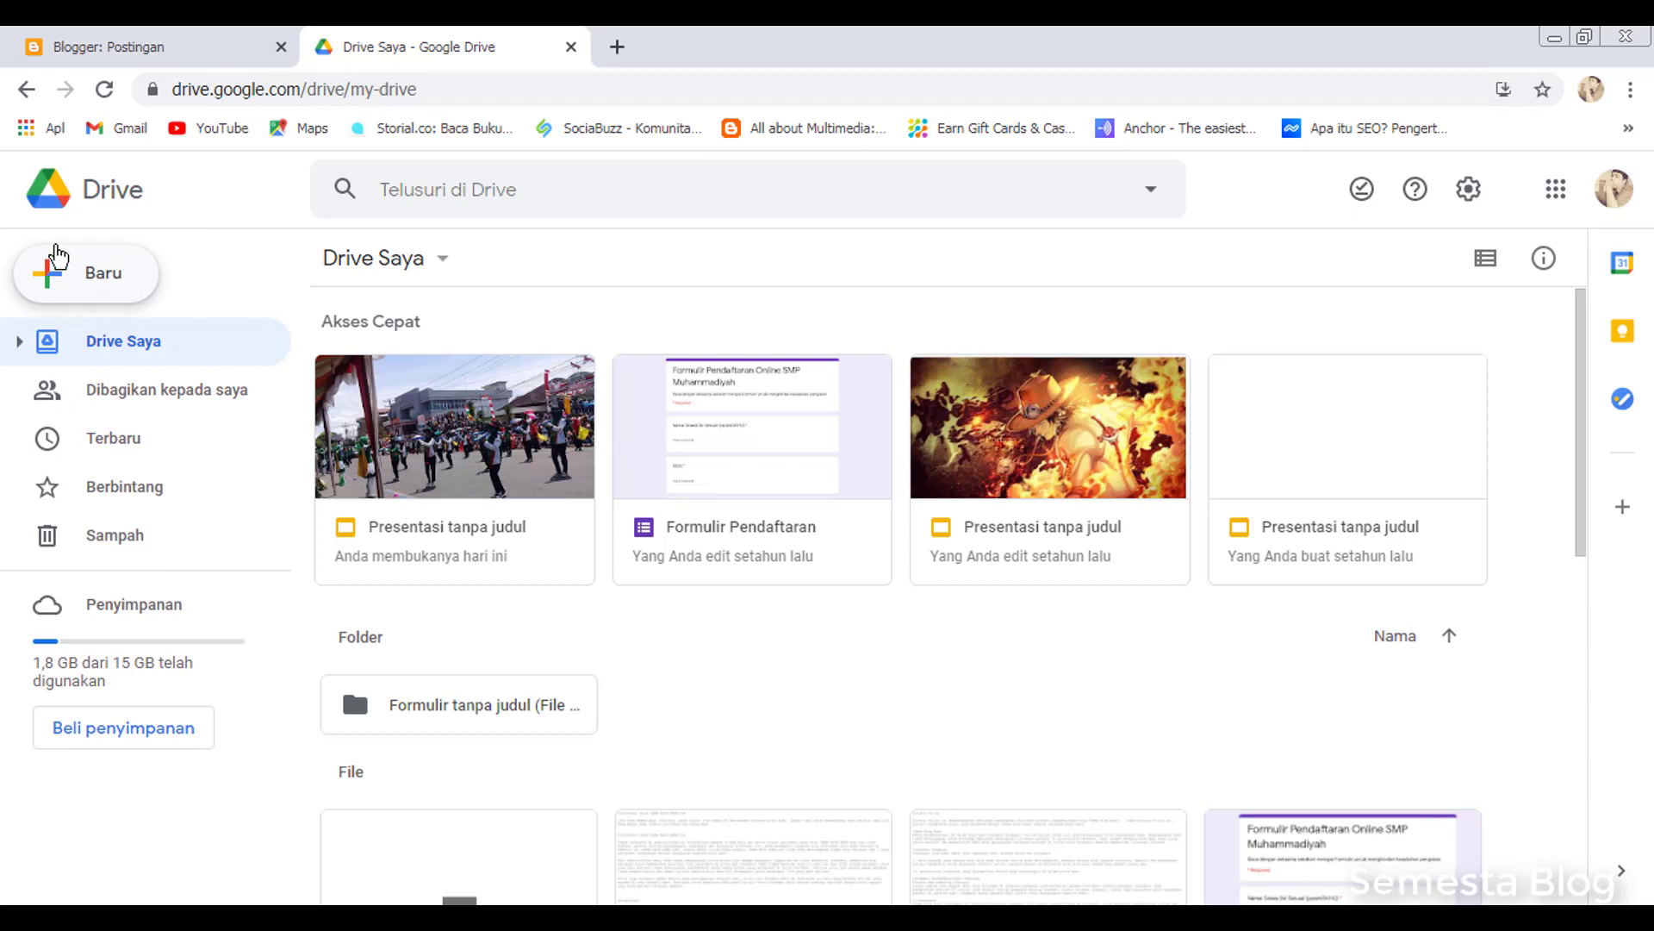
Upload BLACK OUT GOODBYE.mp3 from Music > BLACKOUT GOODBYE into My Drive via Baru > Upload file
left_click(56, 277)
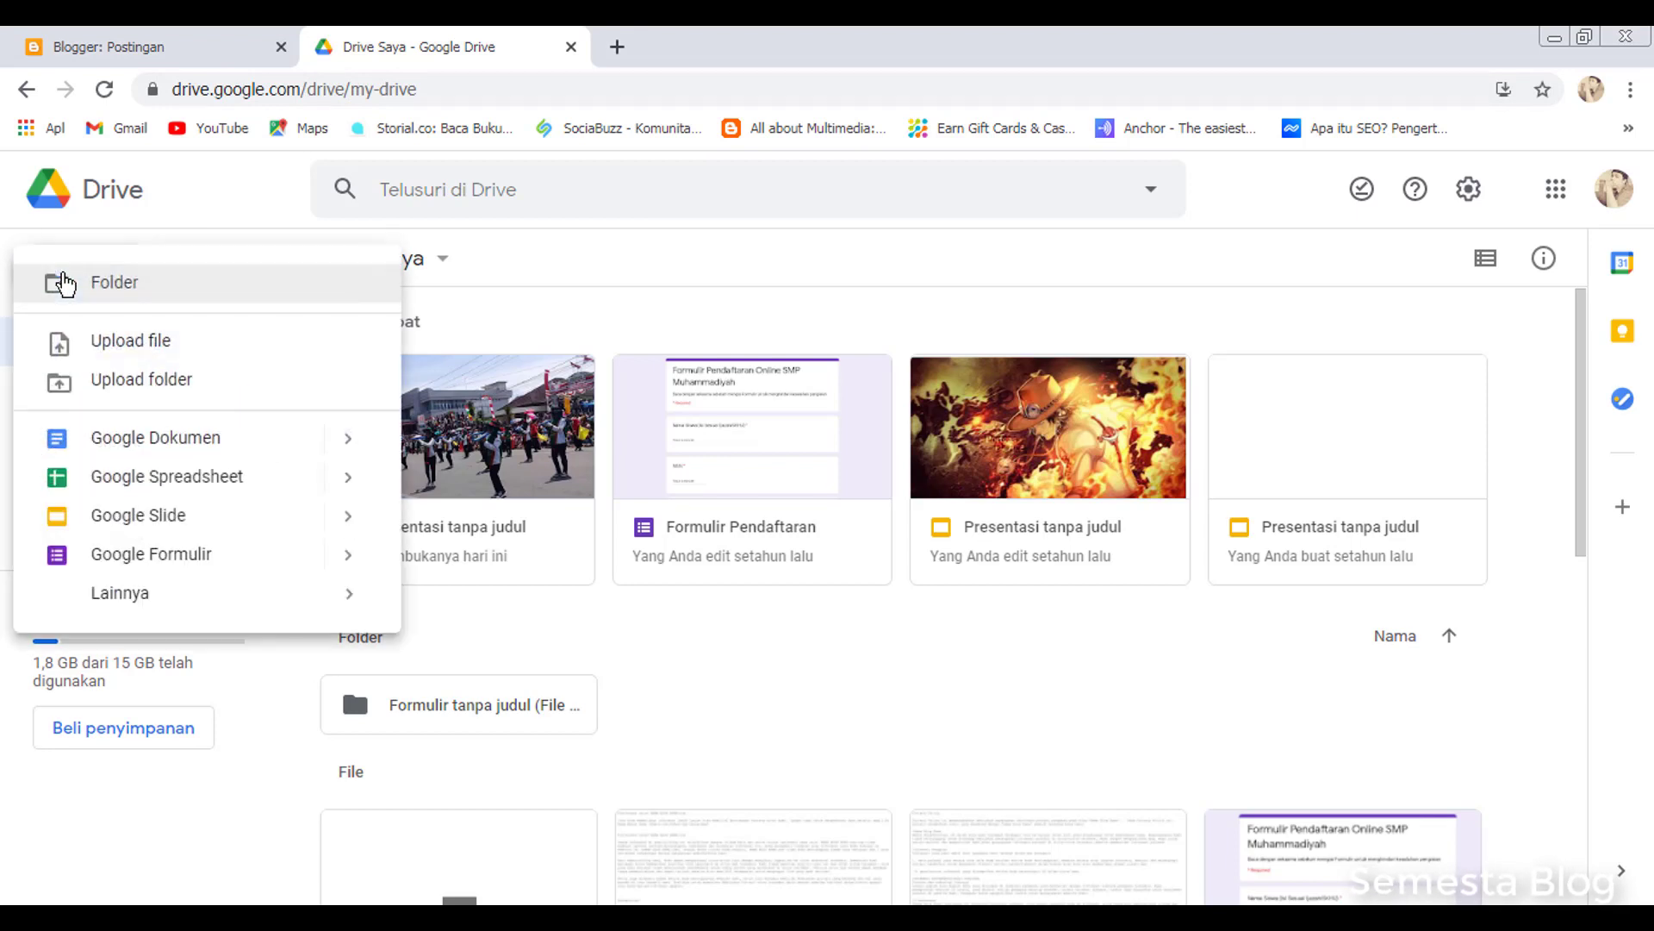
left_click(126, 344)
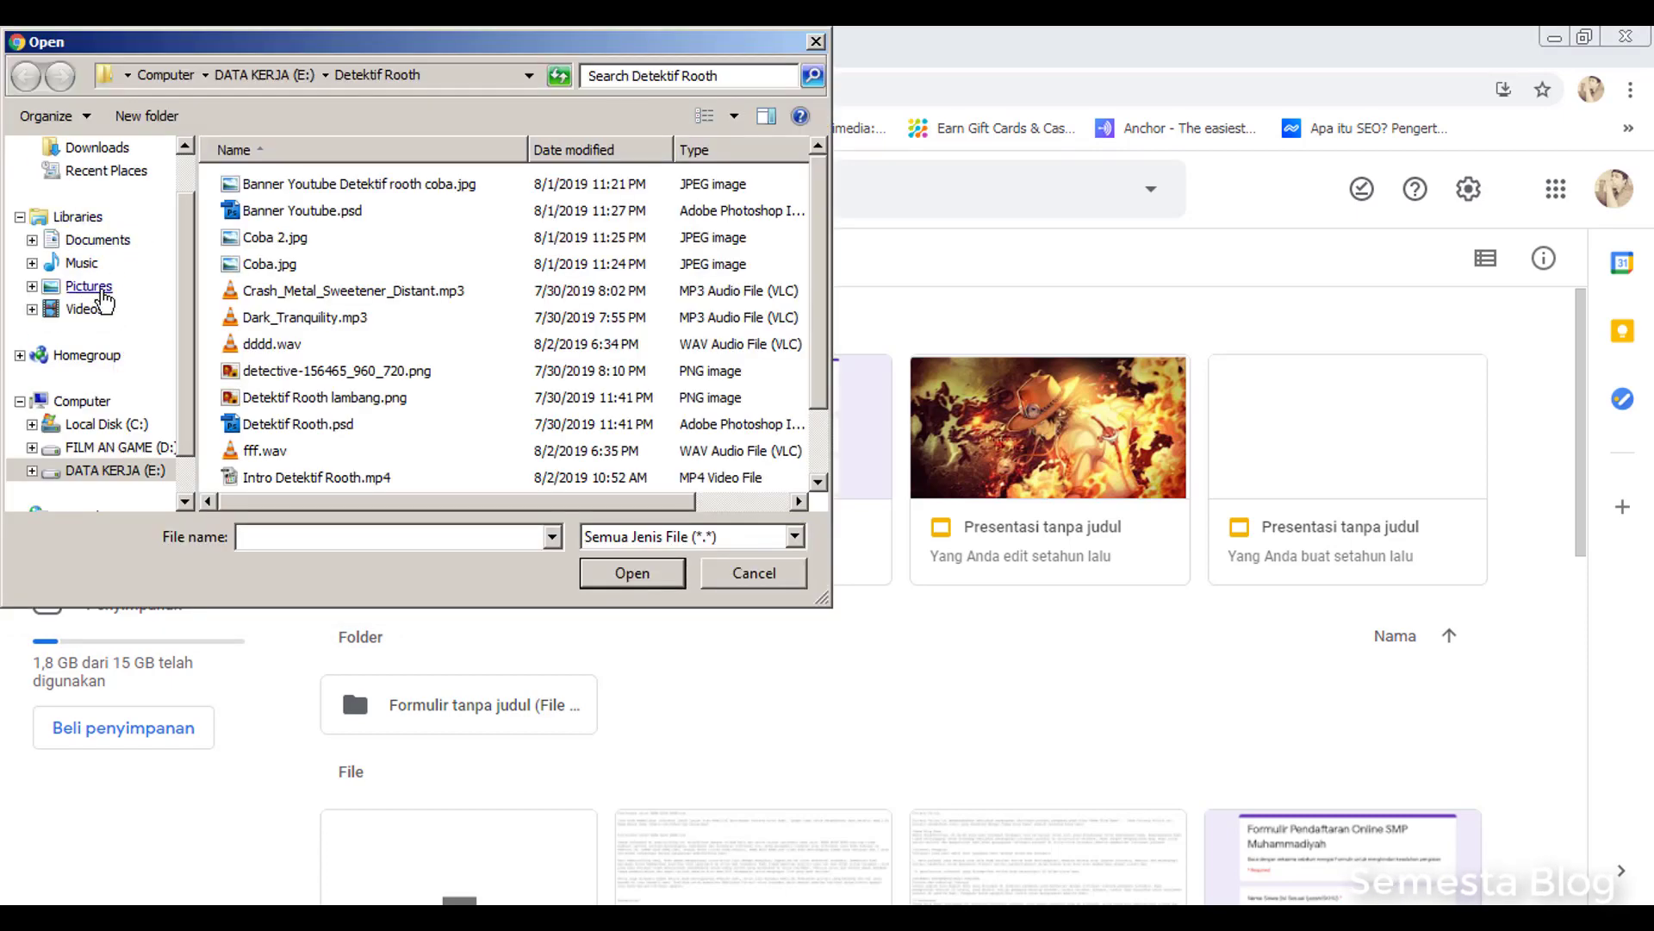
left_click(83, 264)
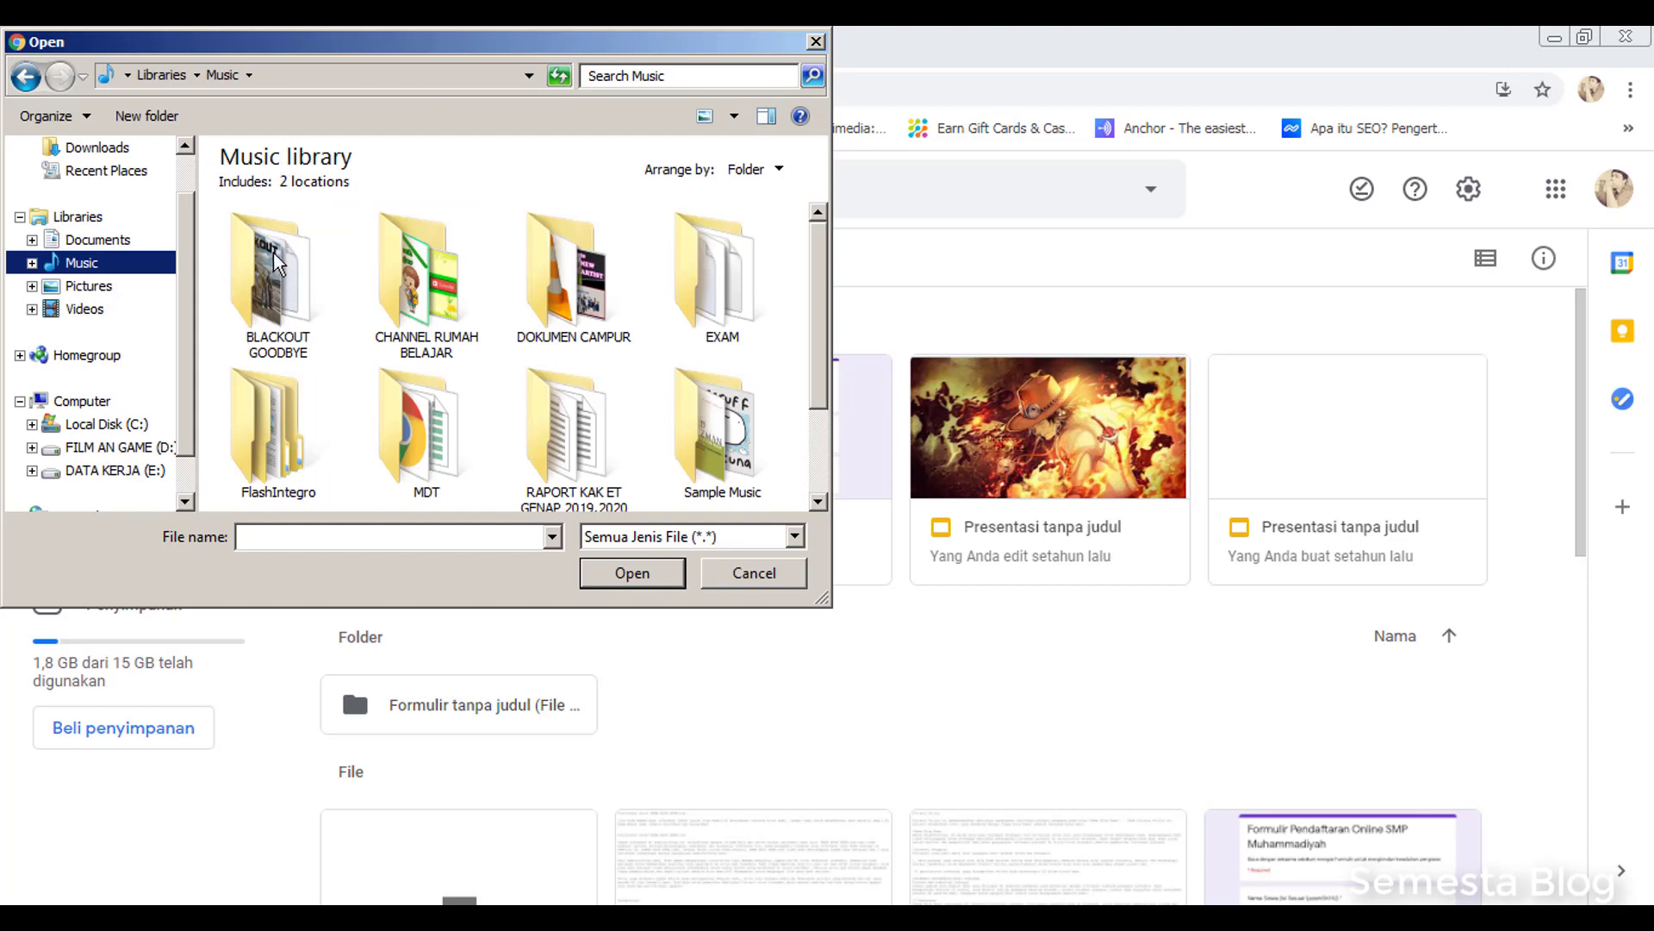
left_click(276, 289)
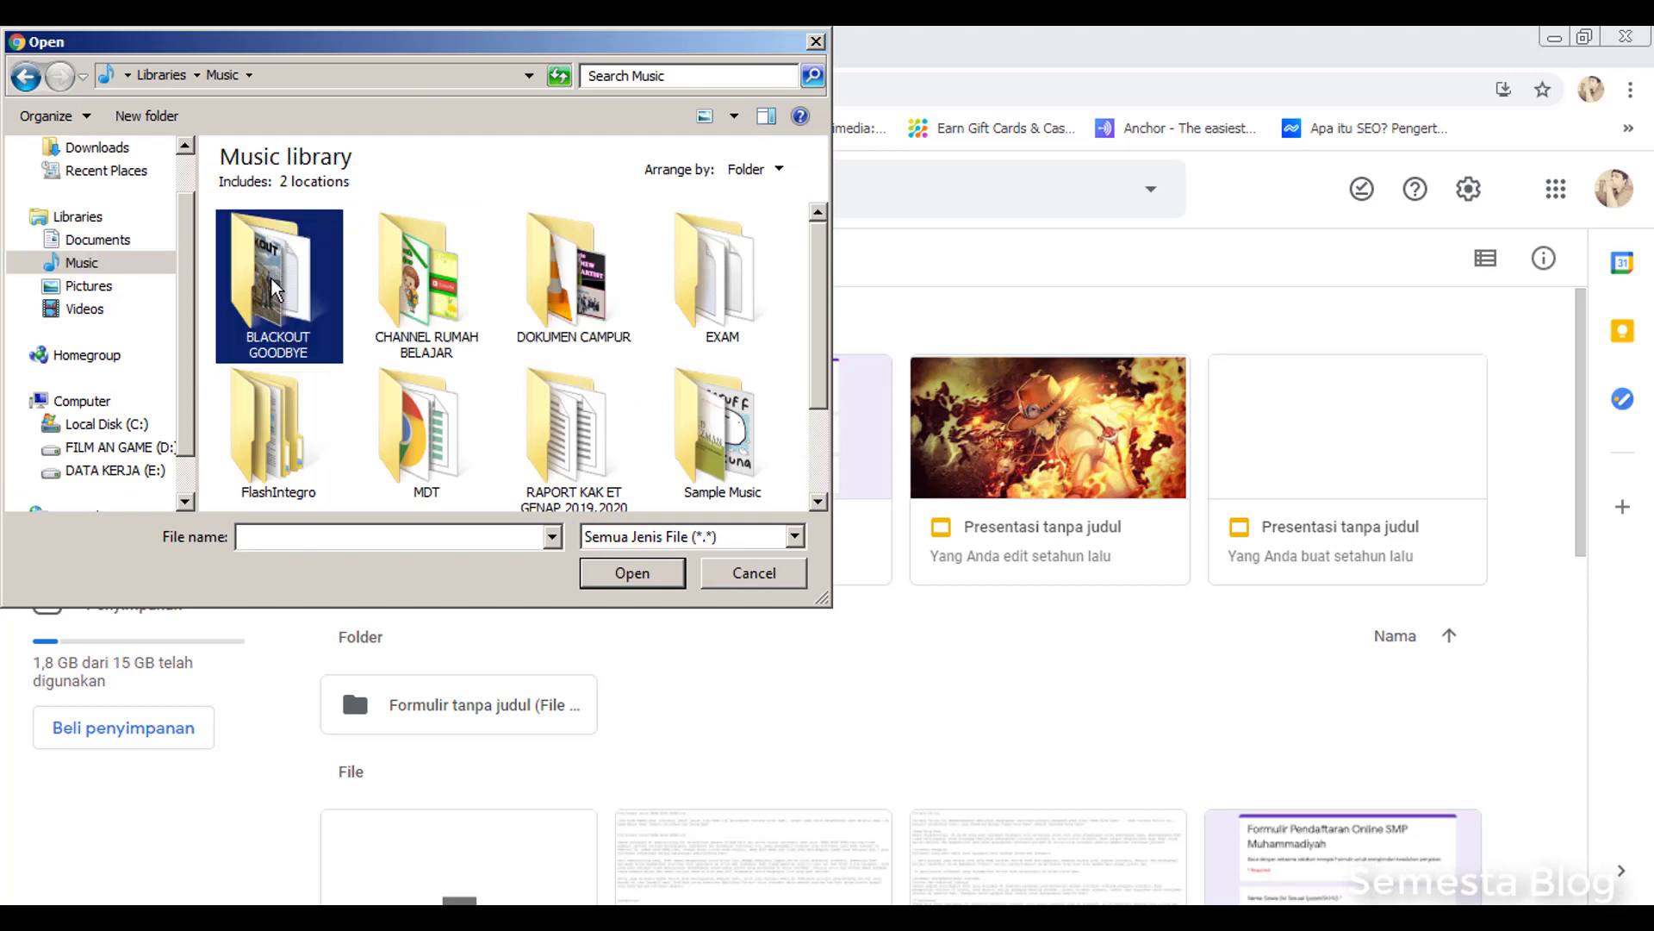
double_click(276, 288)
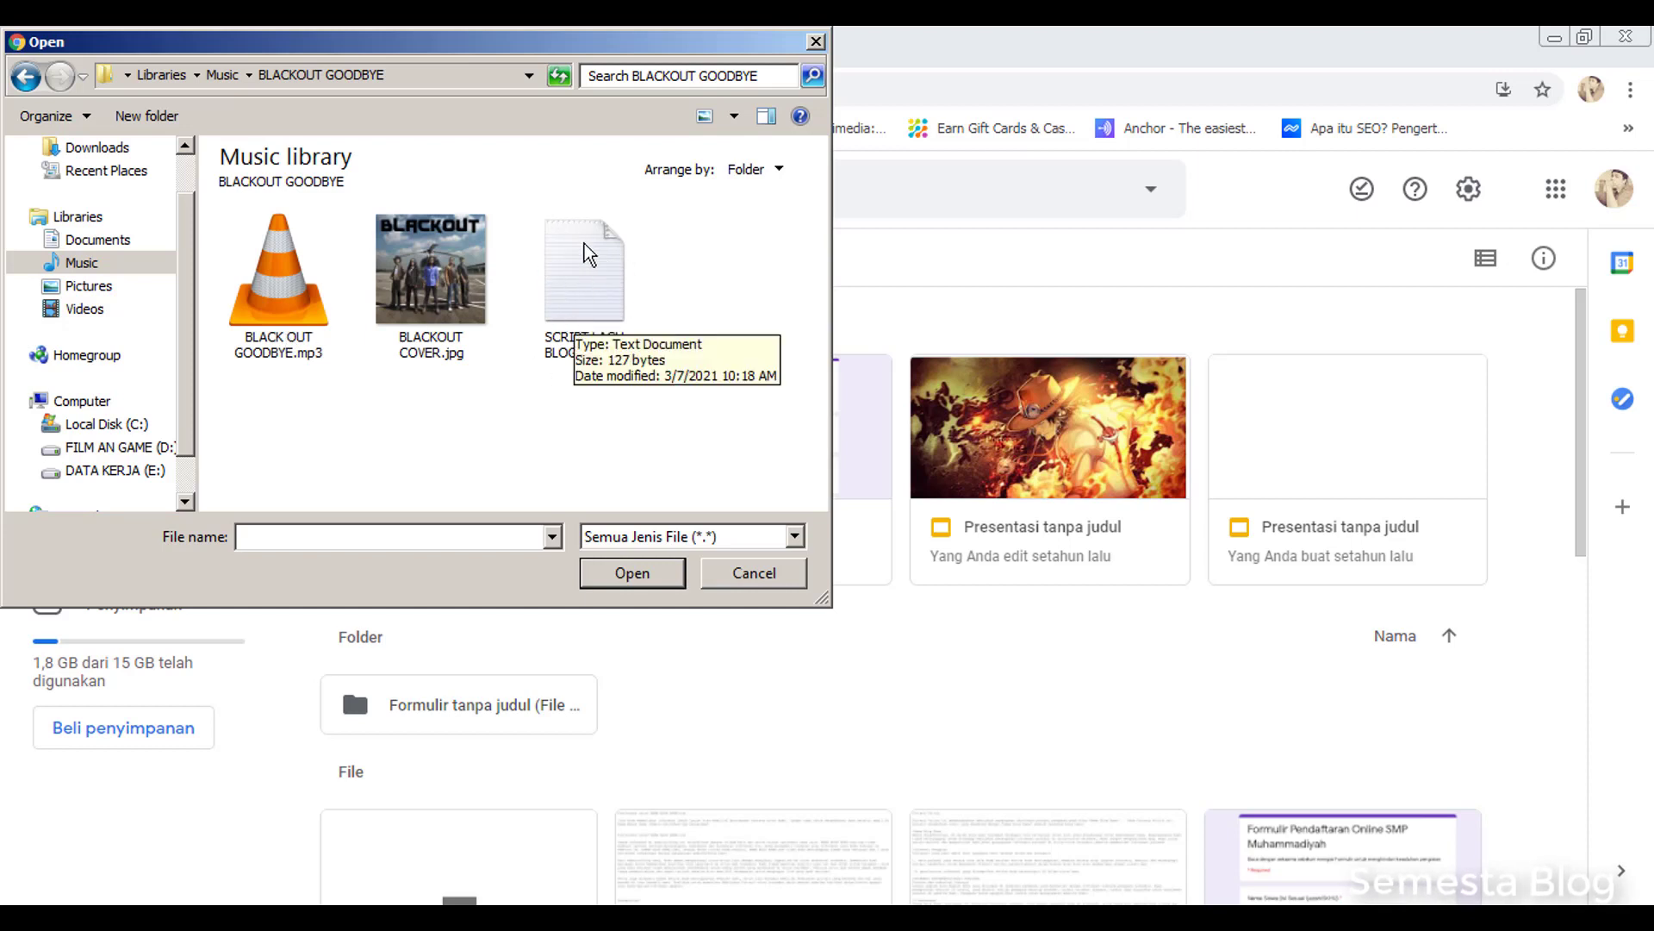
left_click(242, 314)
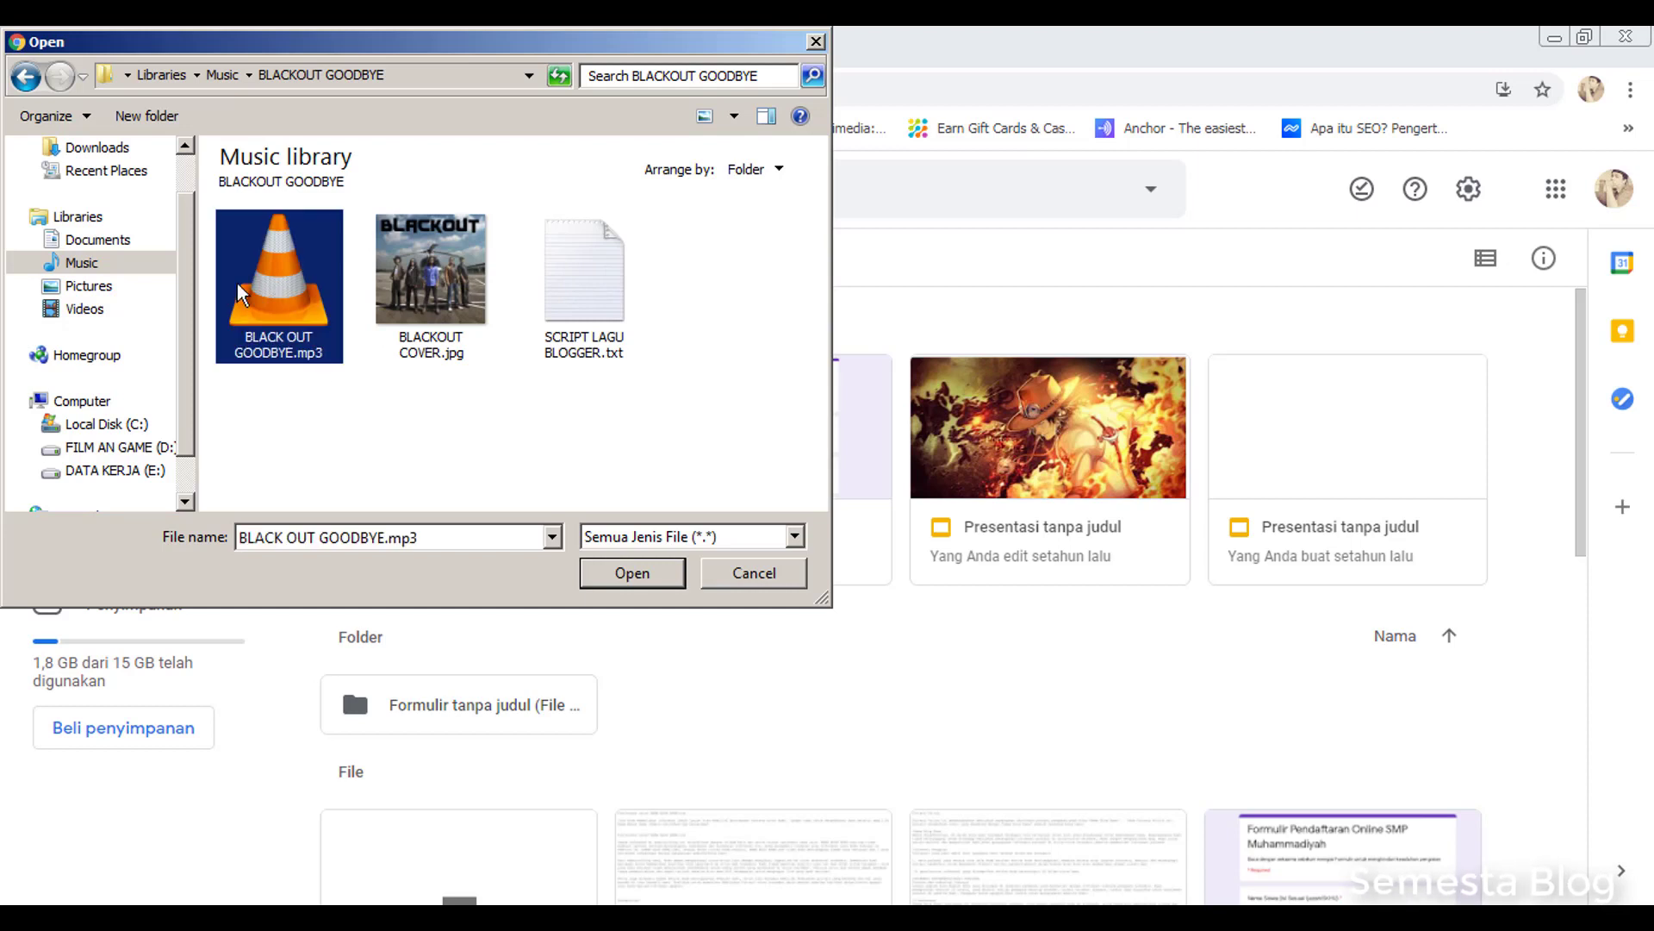
left_click(619, 575)
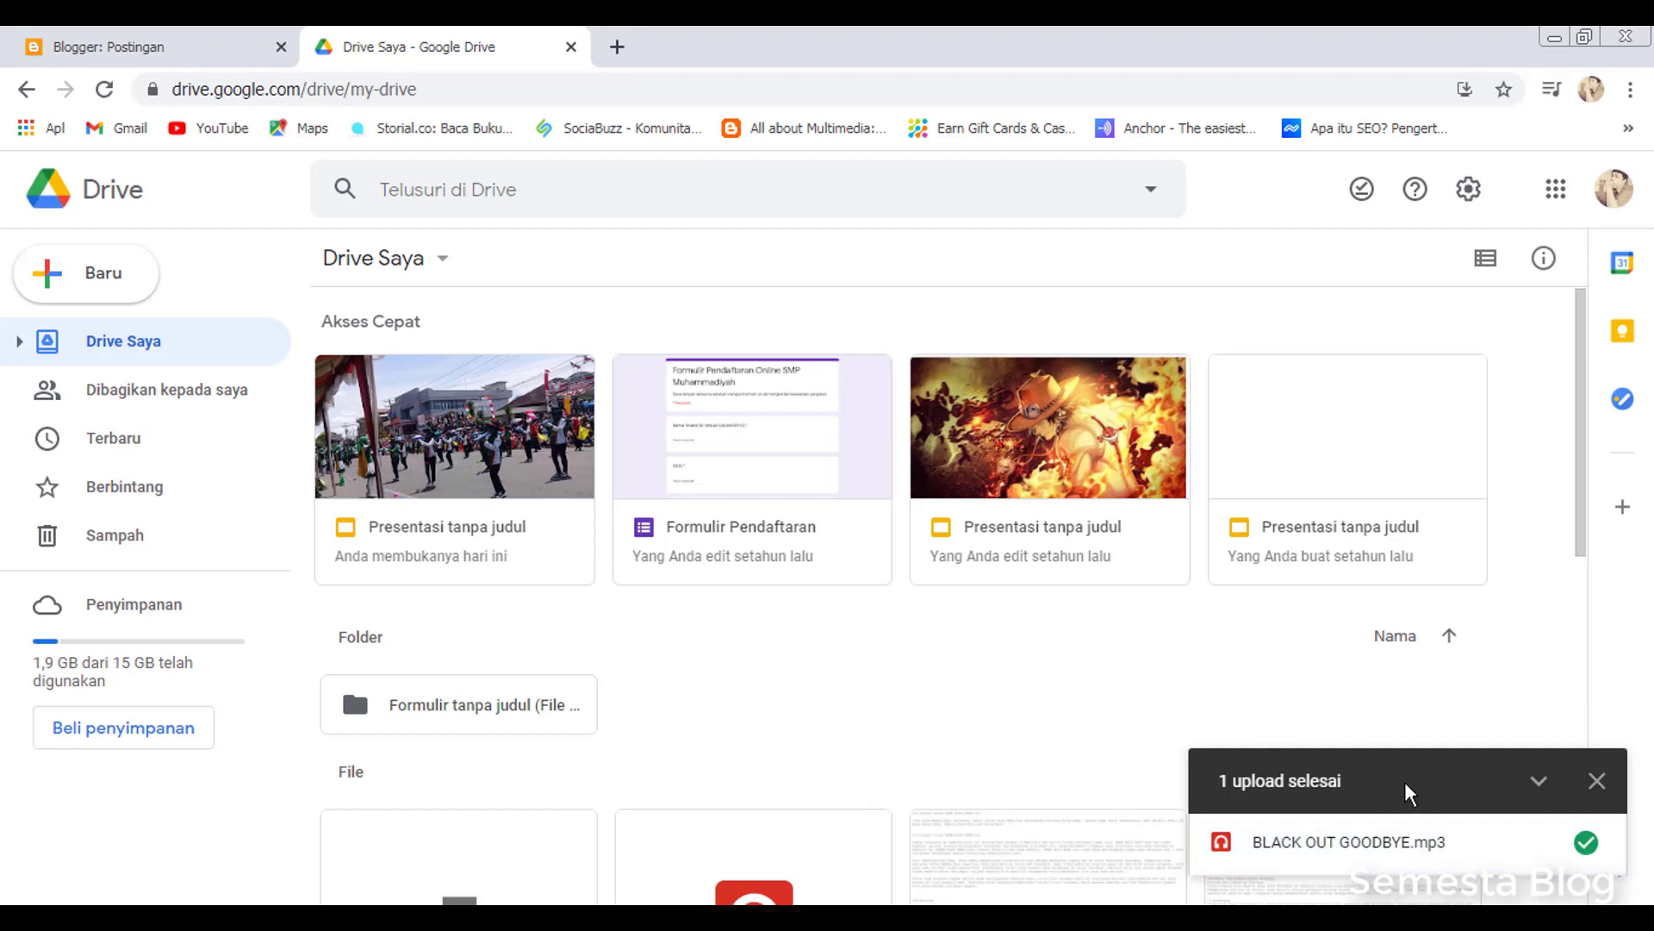
Dismiss the finished-upload notice and reload My Drive so the new mp3 is listed
left_click(1597, 782)
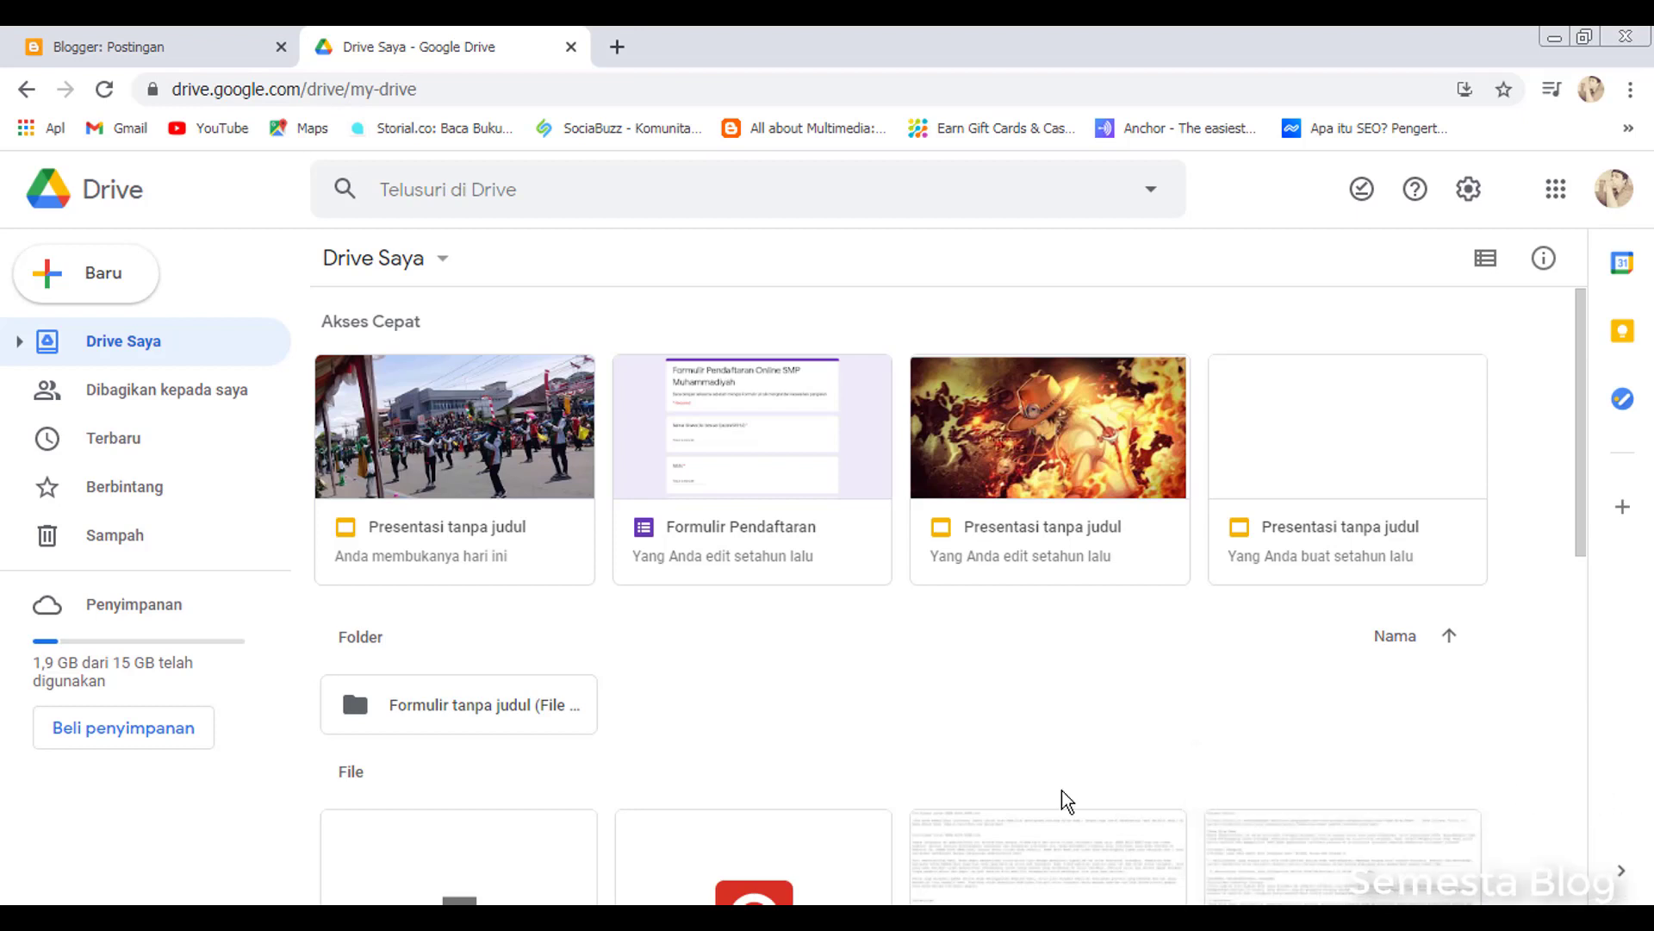
key("ctrl+l")
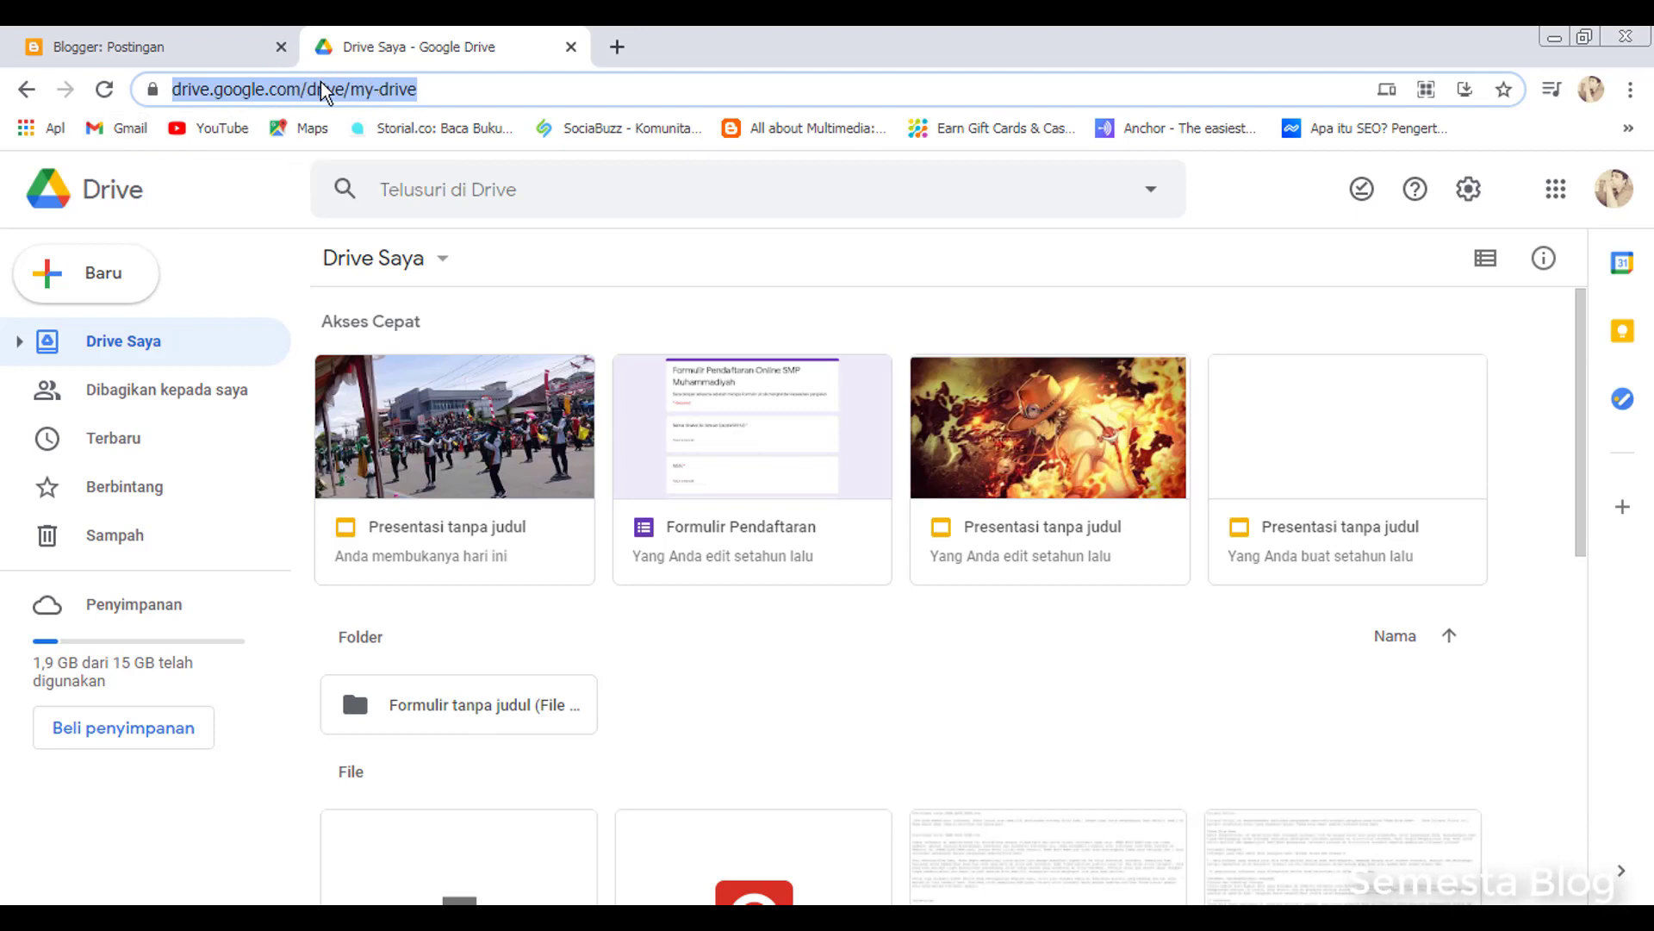
key("Return")
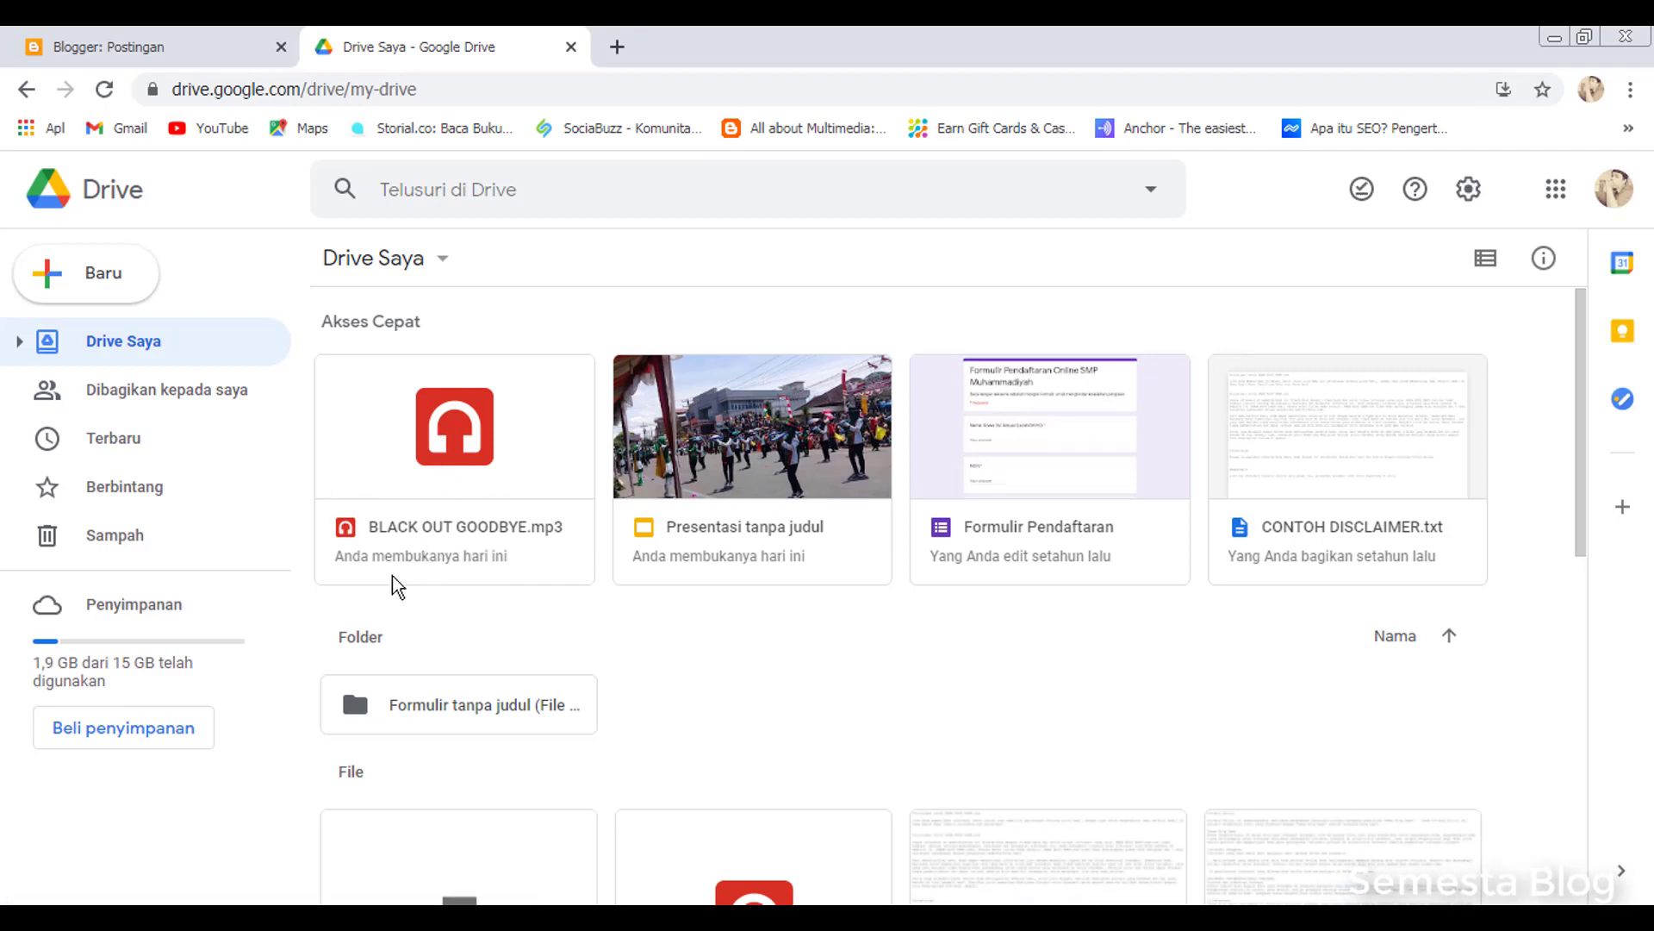
Set BLACK OUT GOODBYE.mp3's link access to 'Siapa saja yang memiliki link' and copy the link
right_click(436, 530)
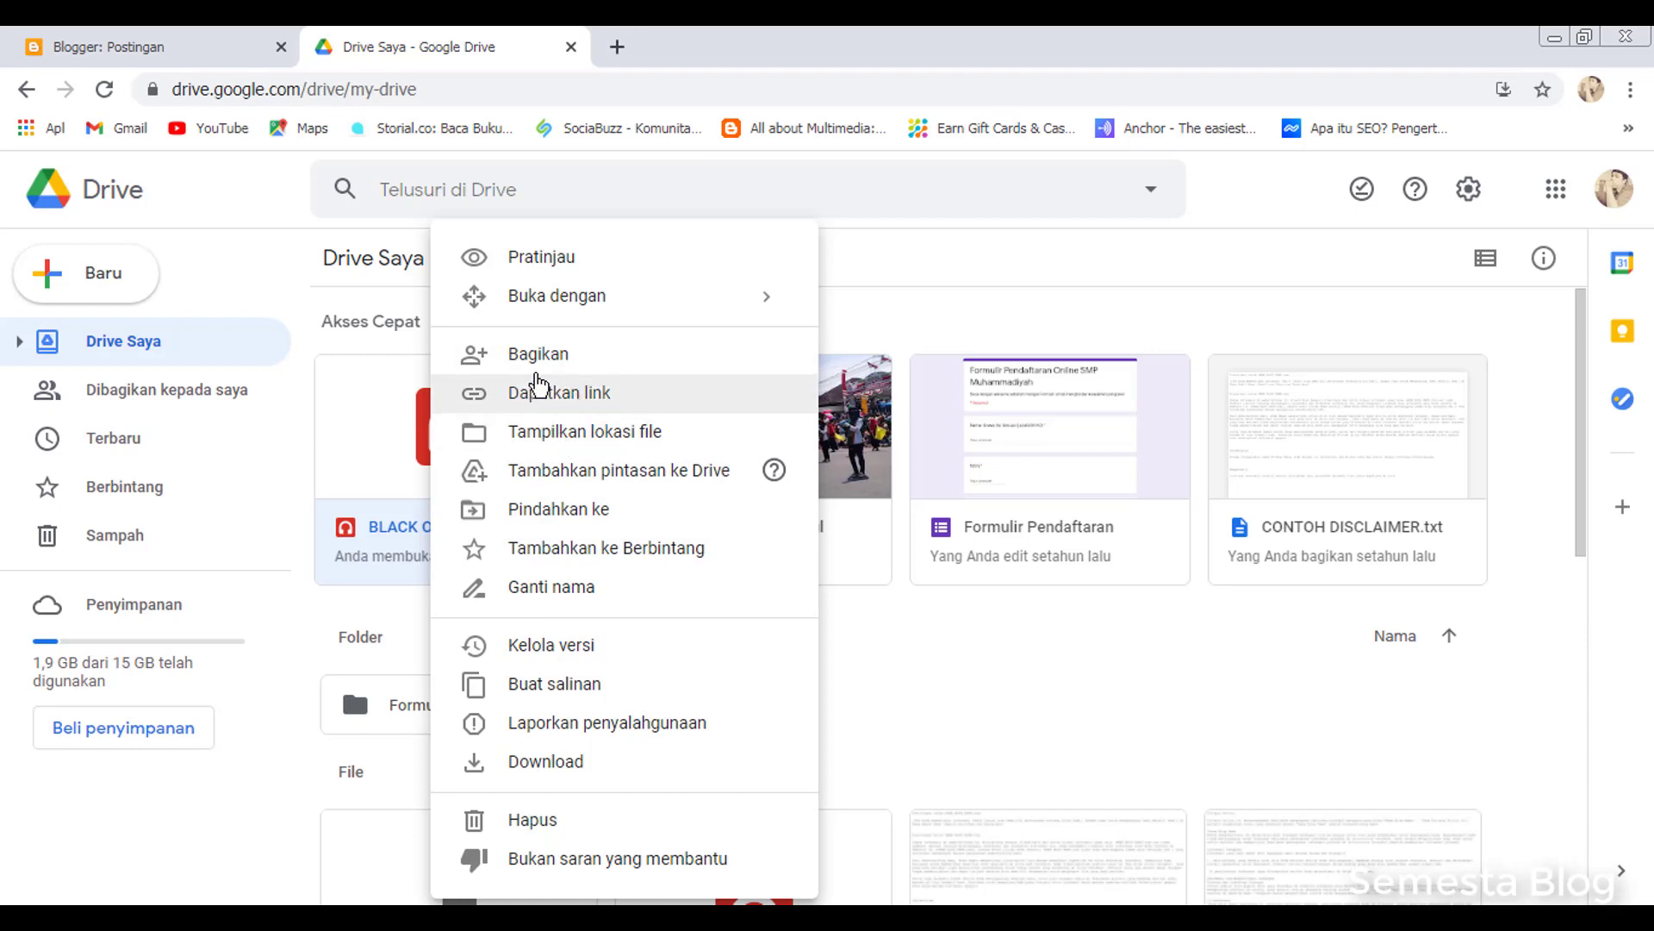
left_click(559, 397)
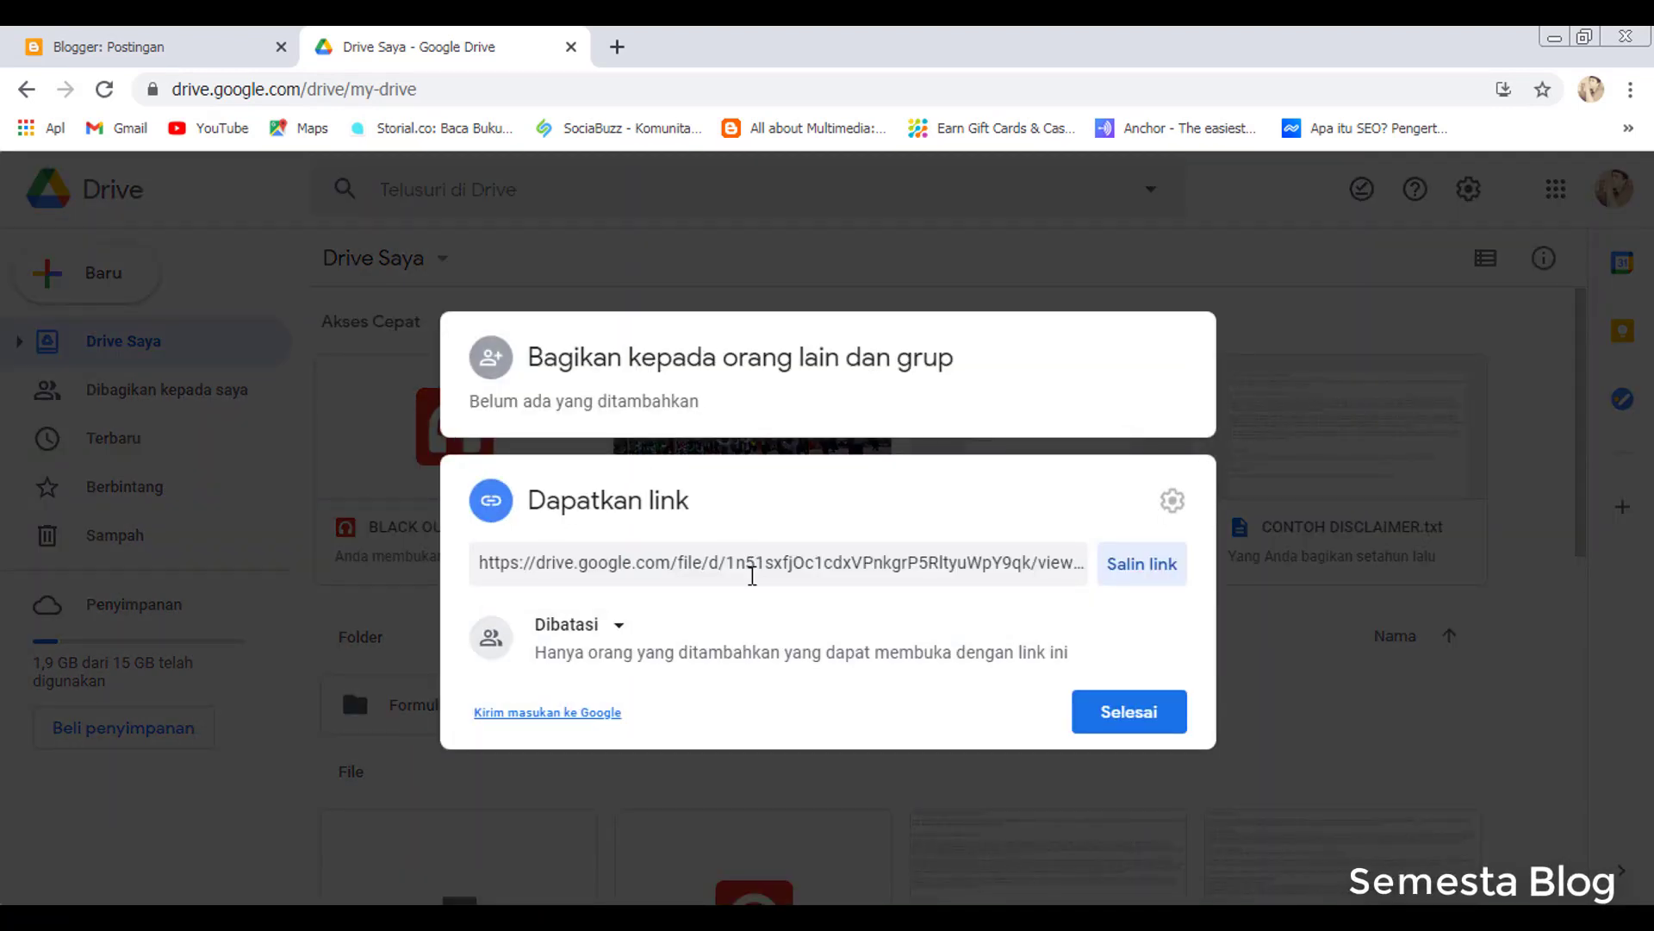
left_click(603, 638)
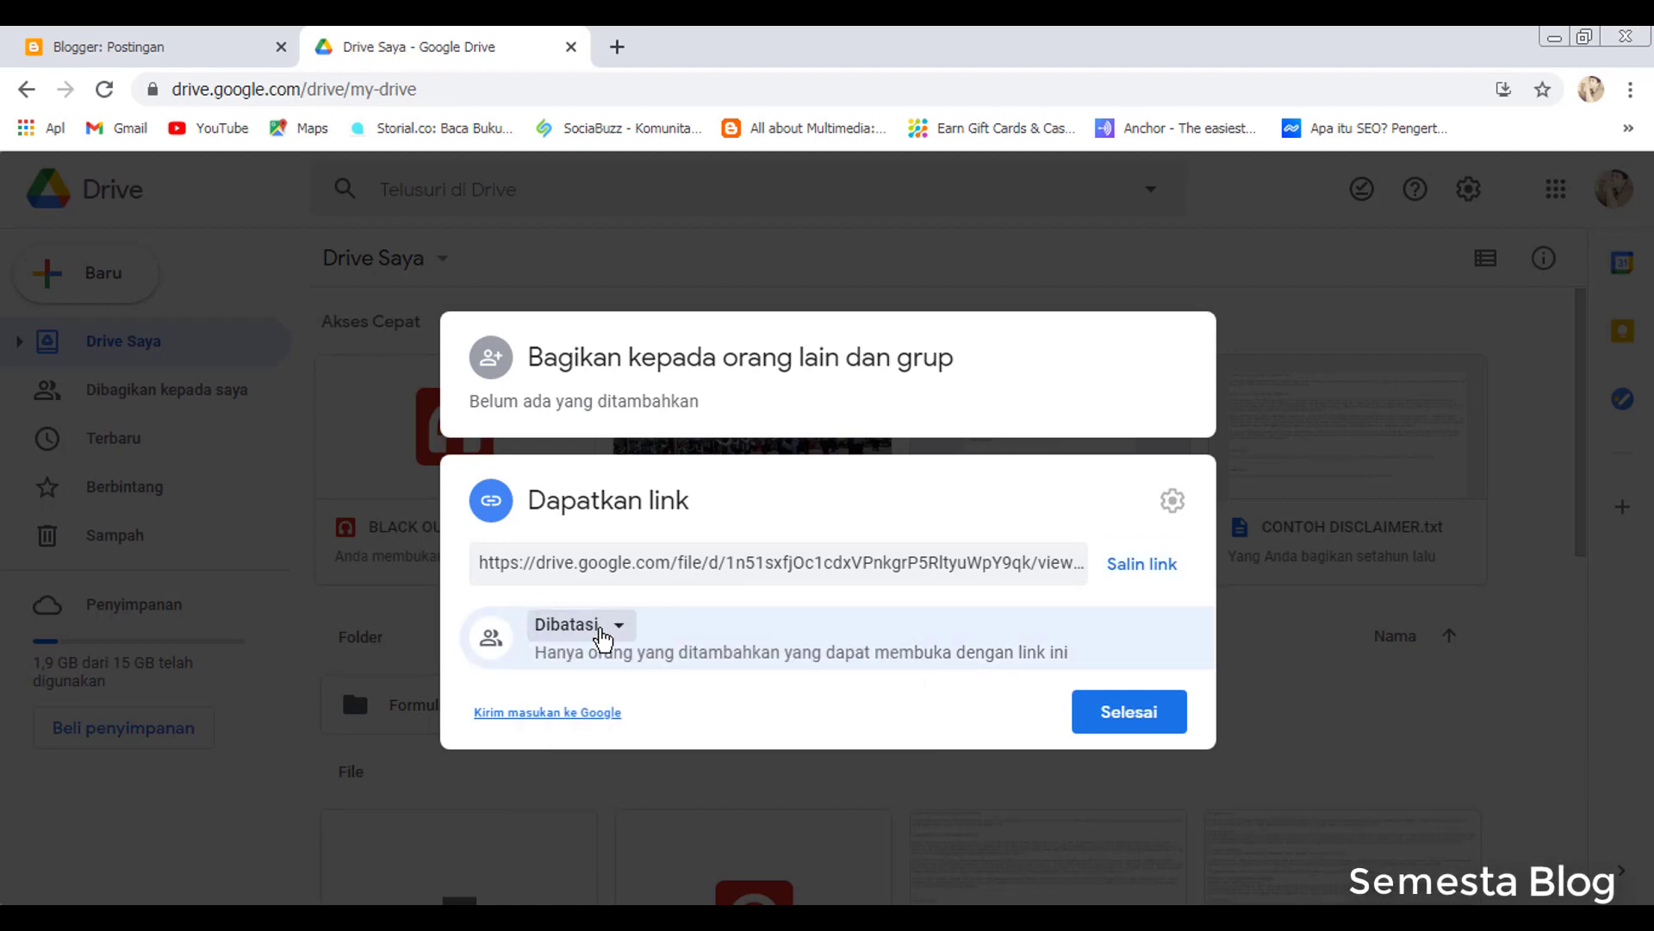
left_click(605, 636)
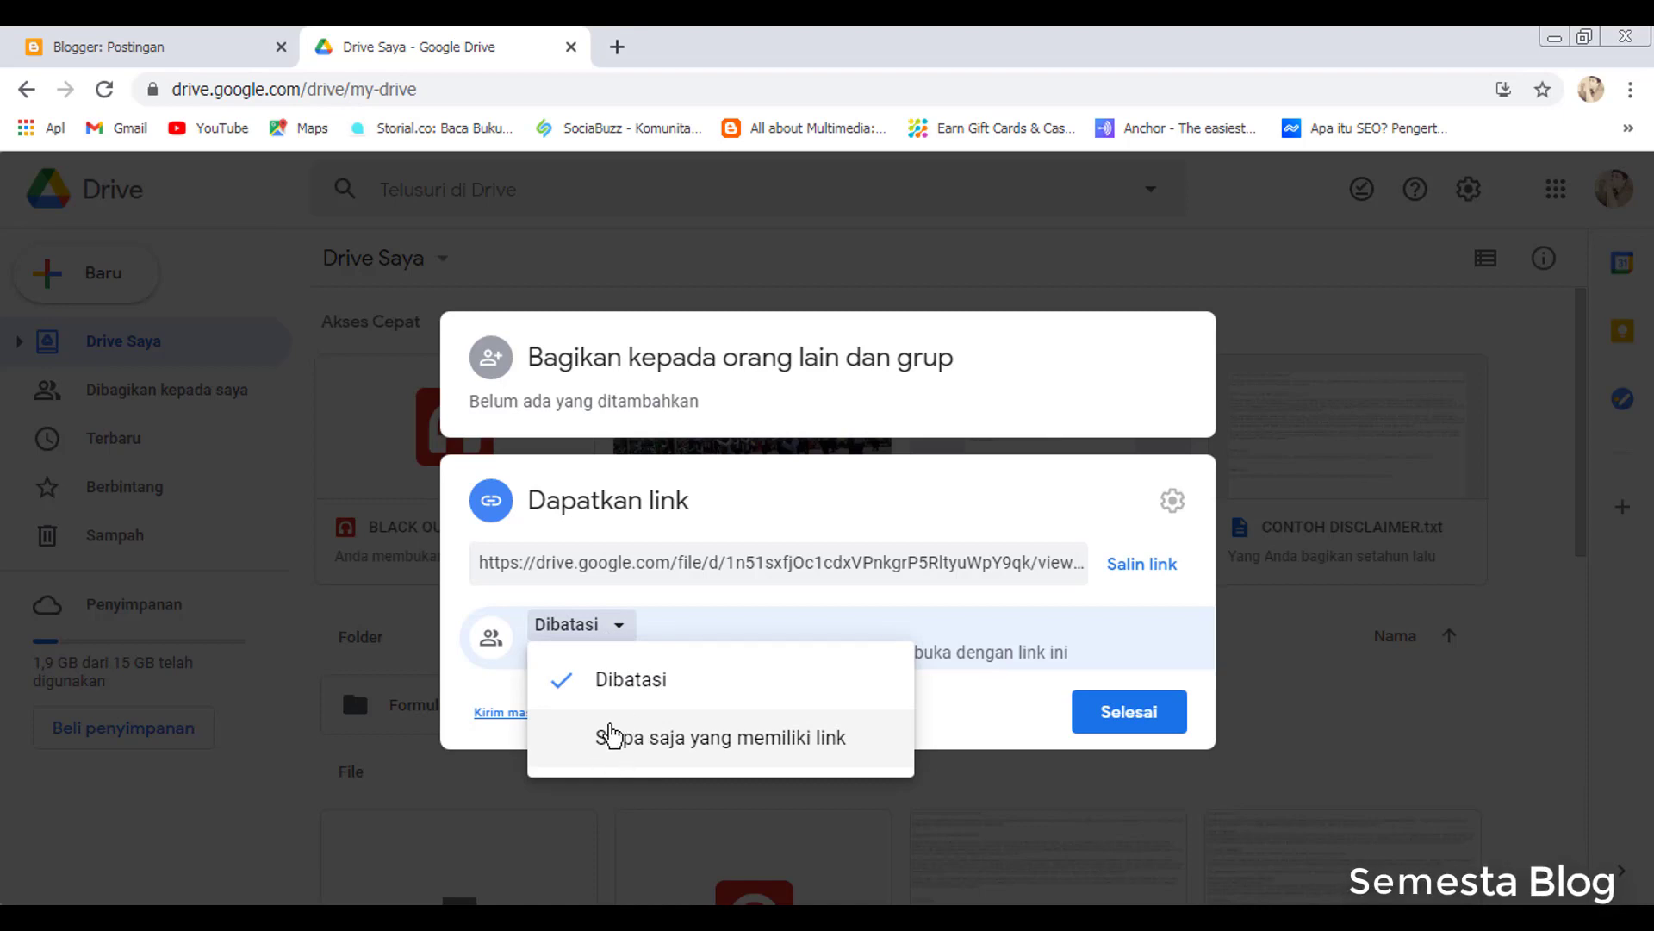
left_click(739, 755)
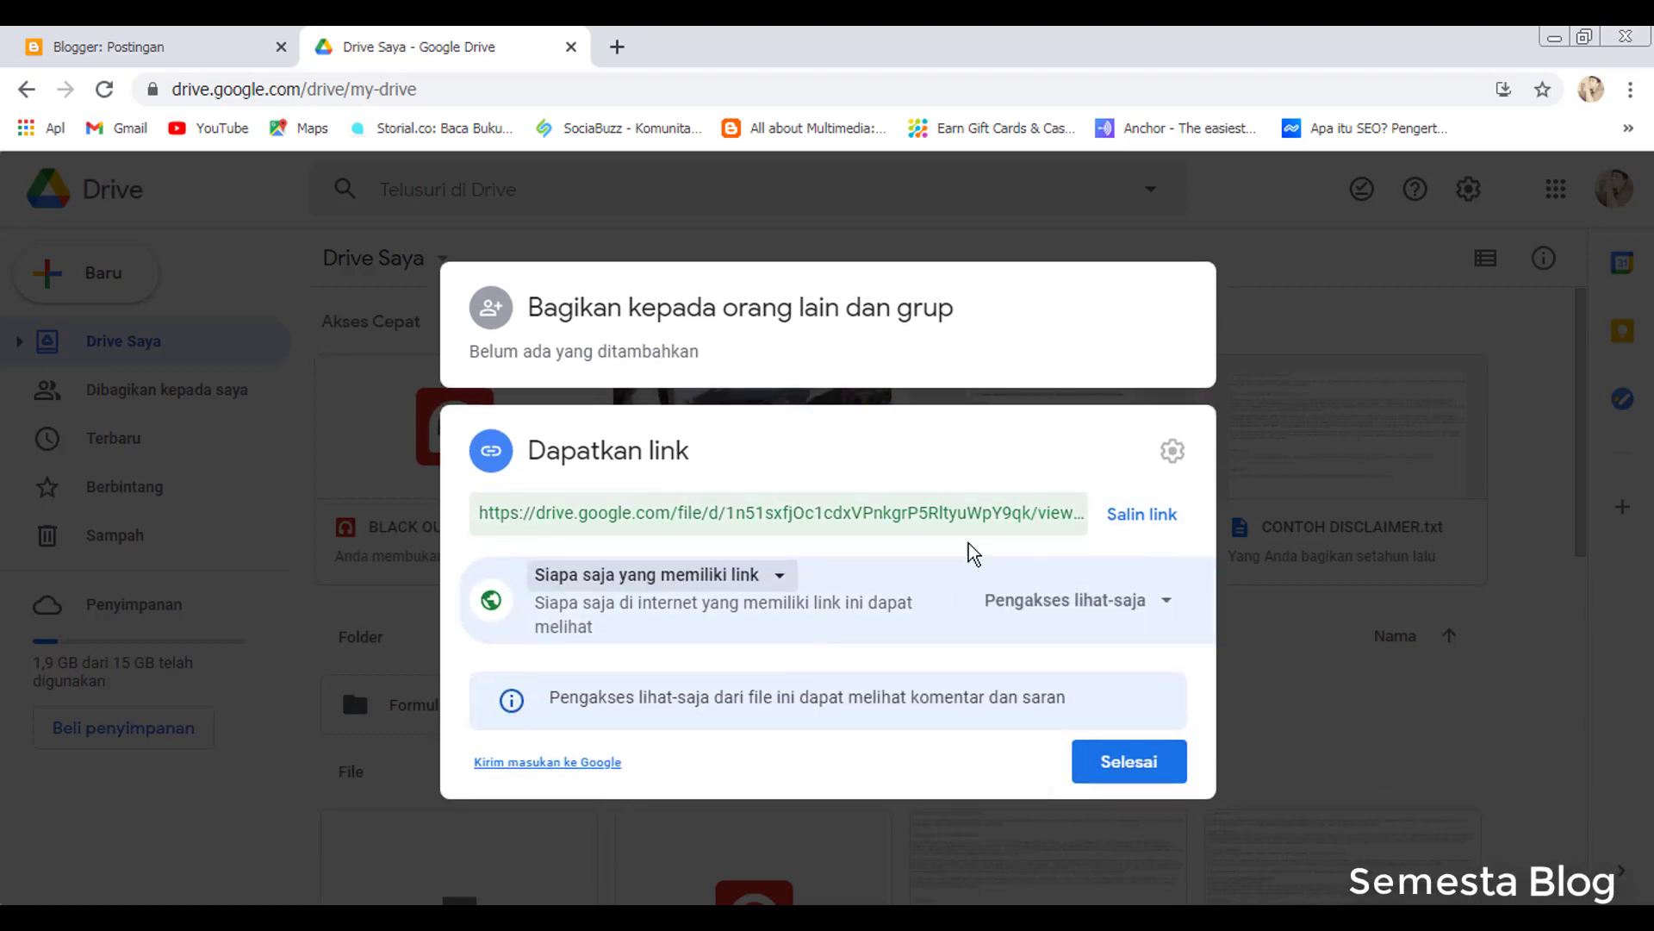
left_click(1131, 521)
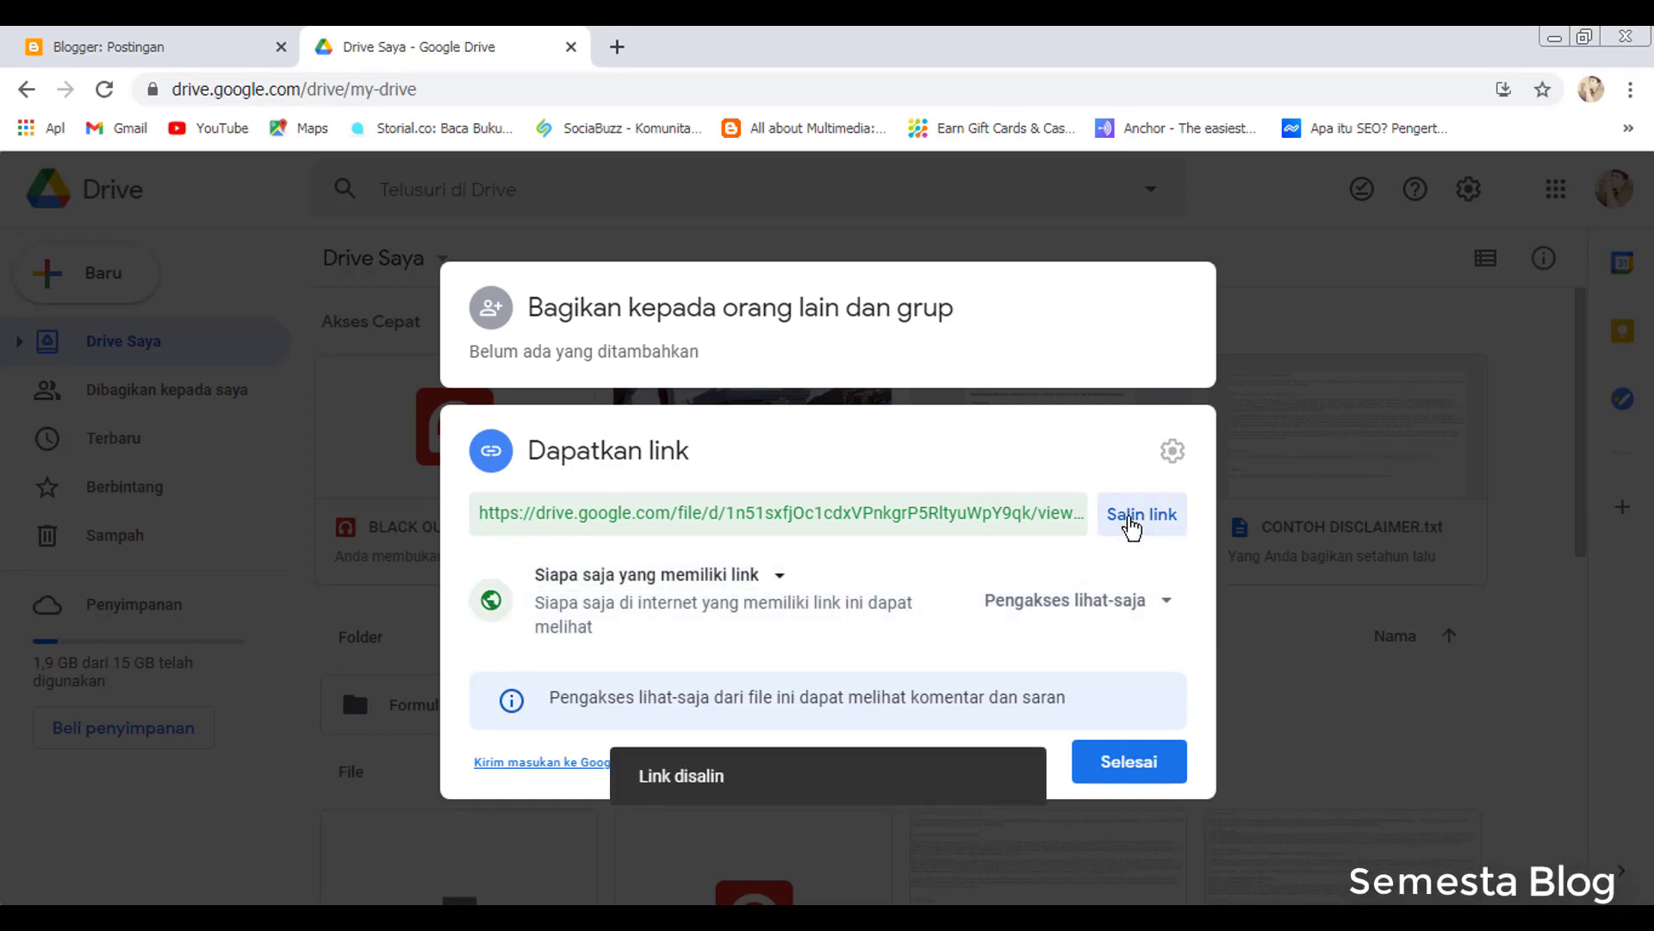
key("super")
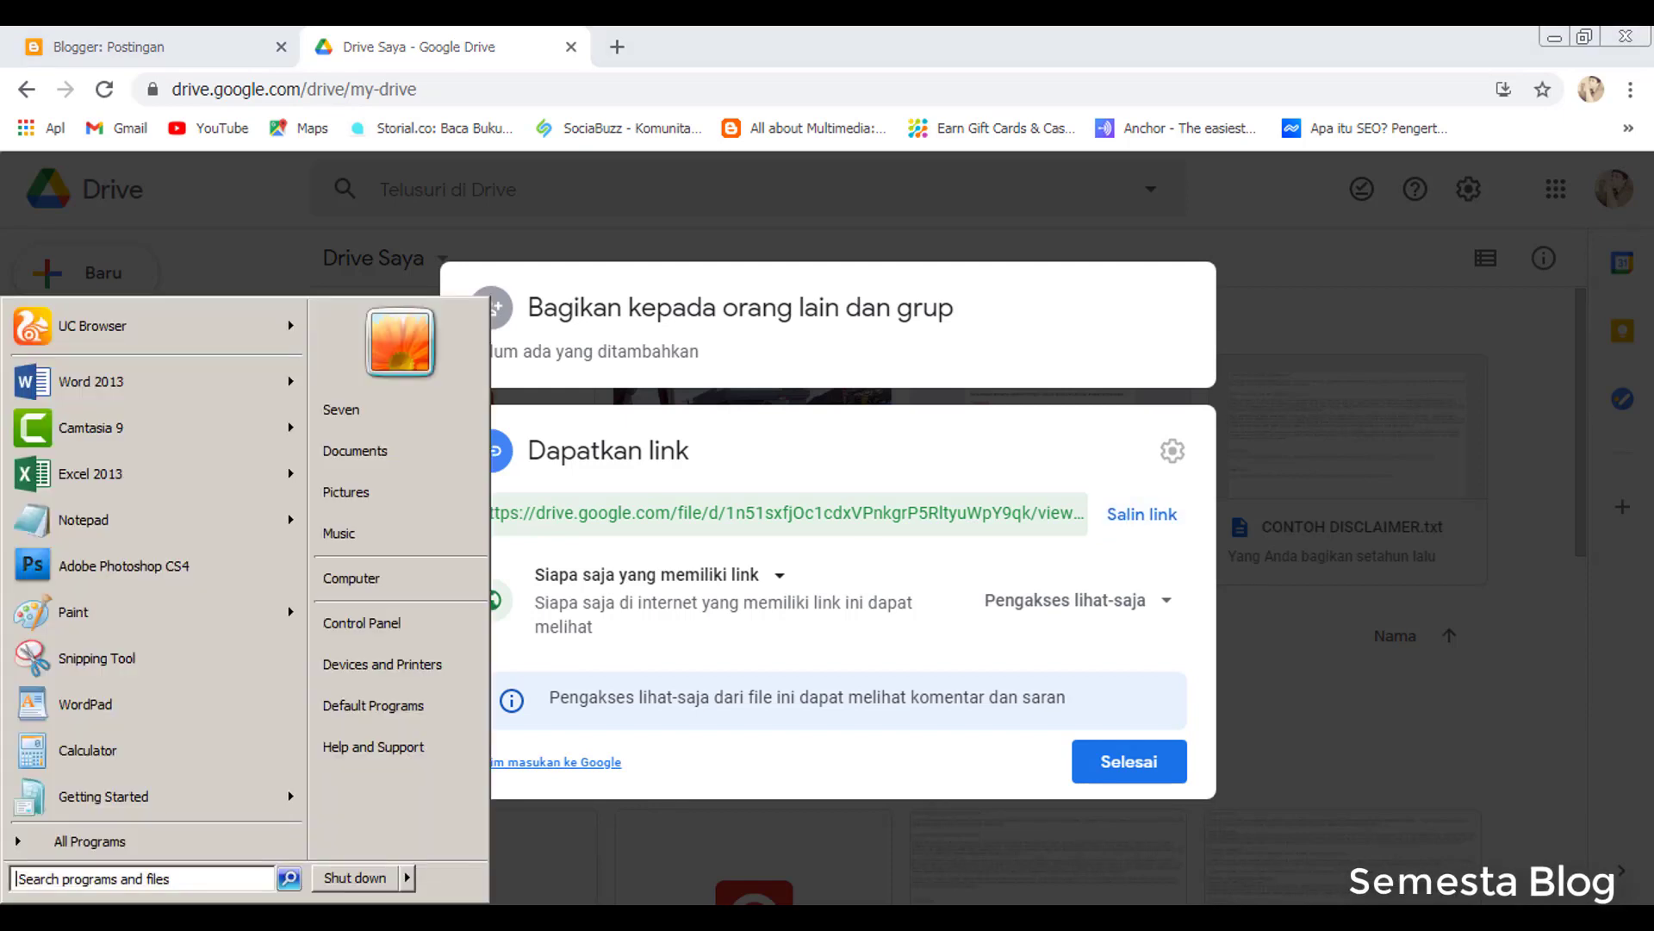
Paste the copied Drive share link into a new untitled Notepad document
left_click(72, 527)
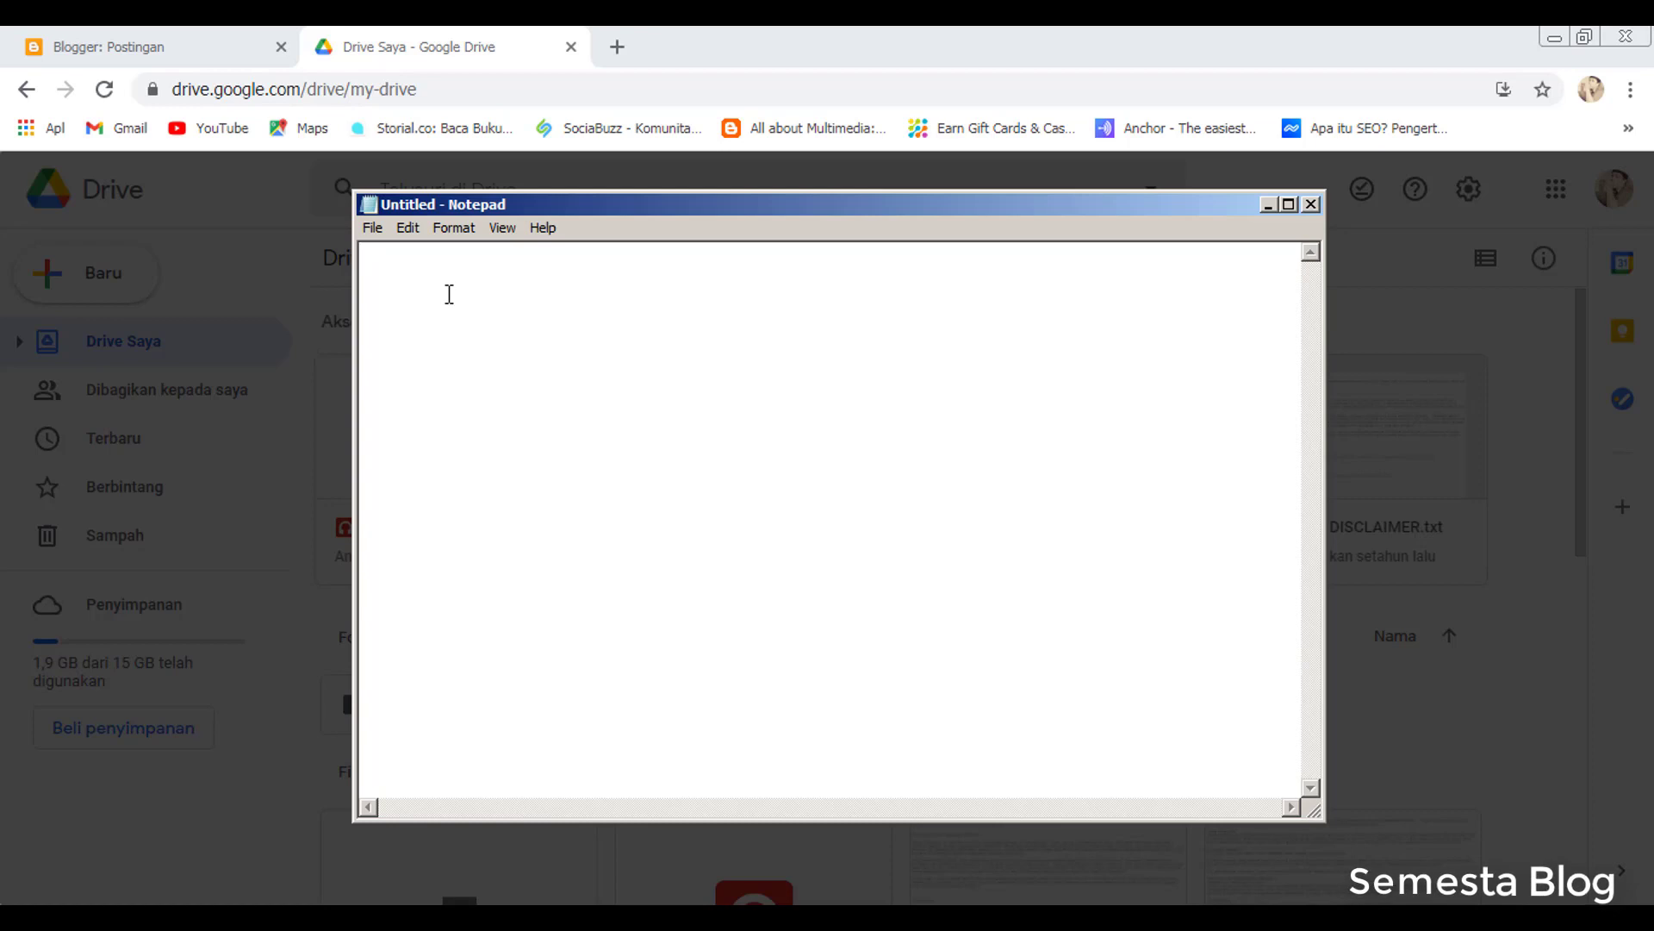
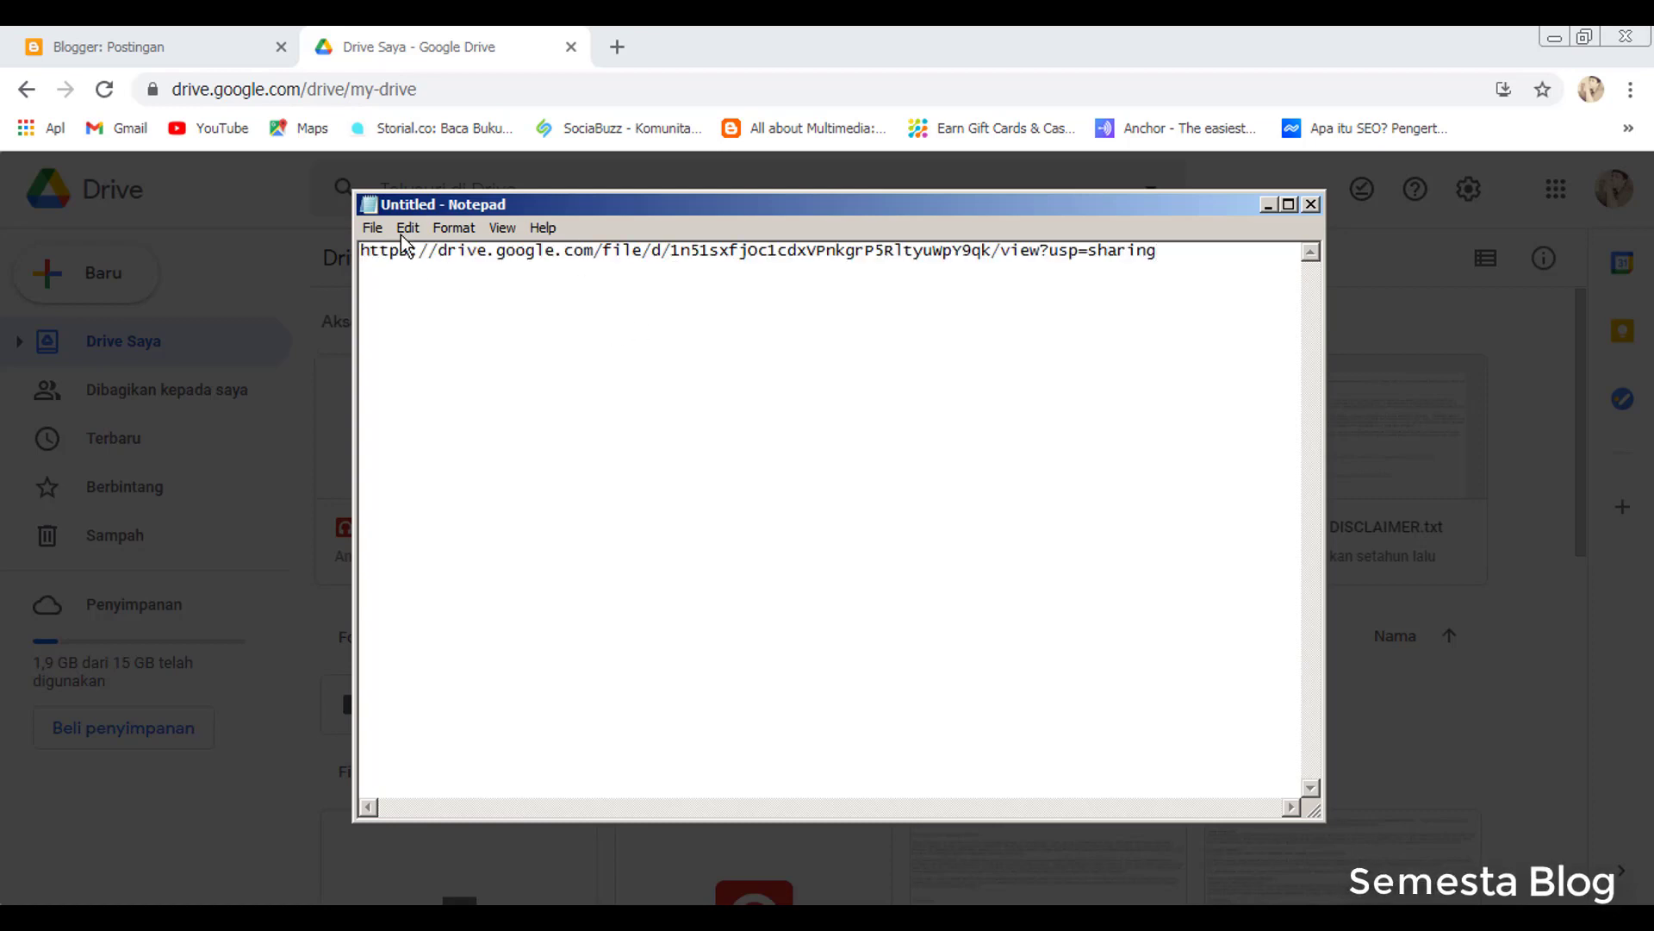
left_click(1269, 206)
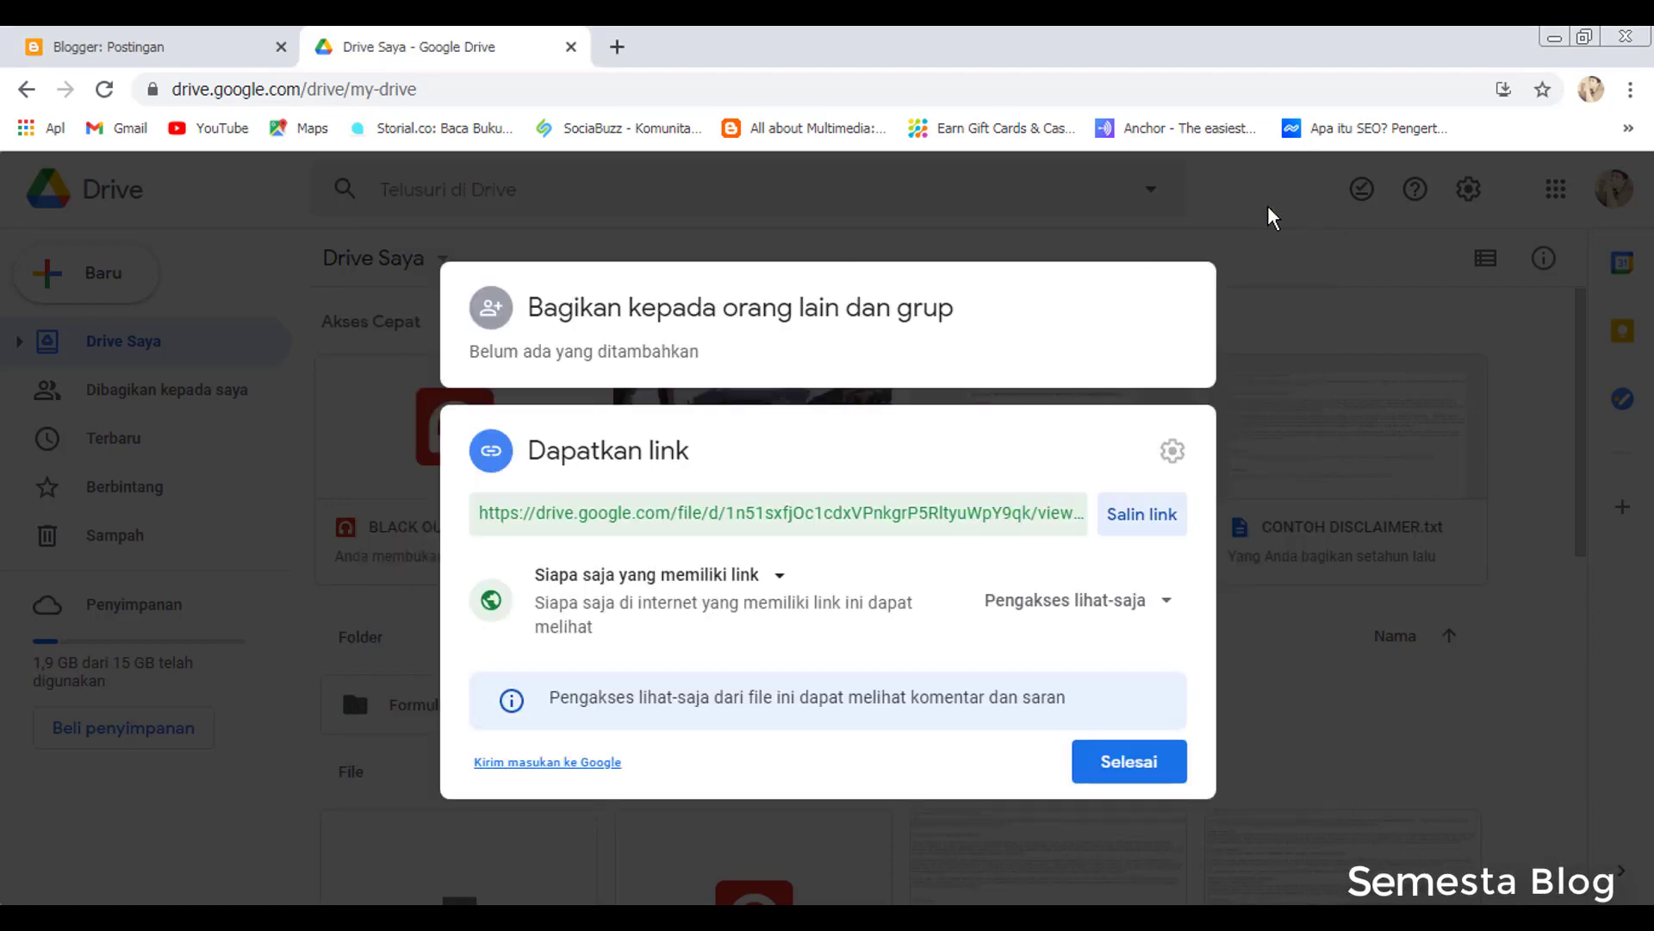
Close the sharing dialog and start a new post from the Blogger posts list
left_click(1125, 775)
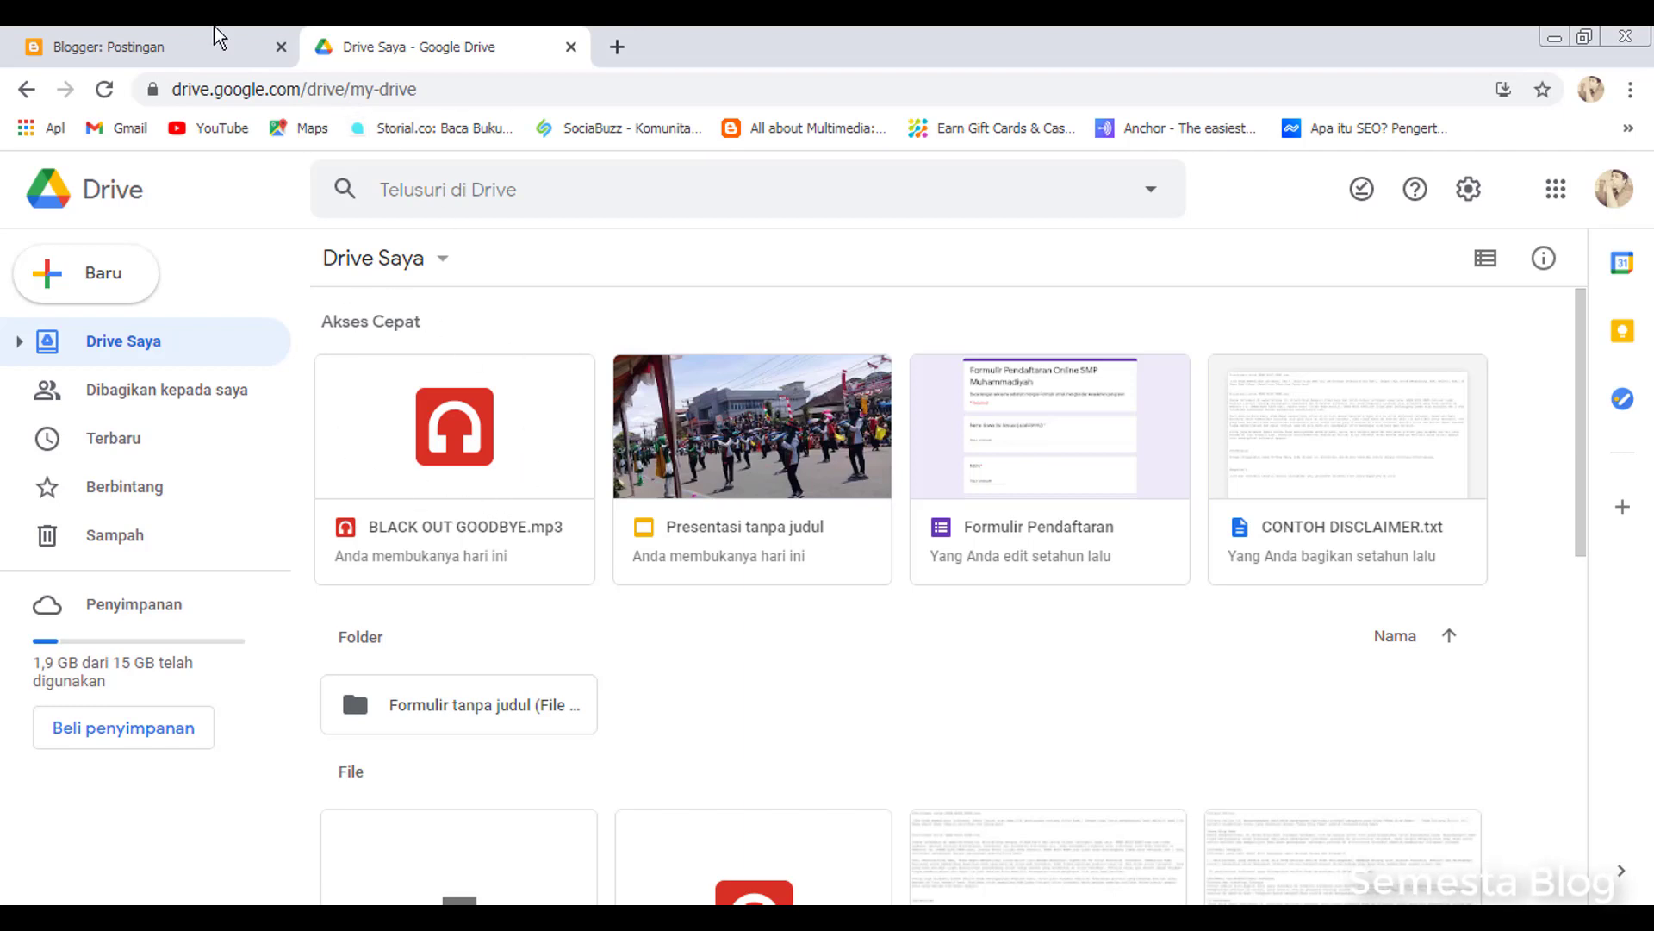
left_click(190, 35)
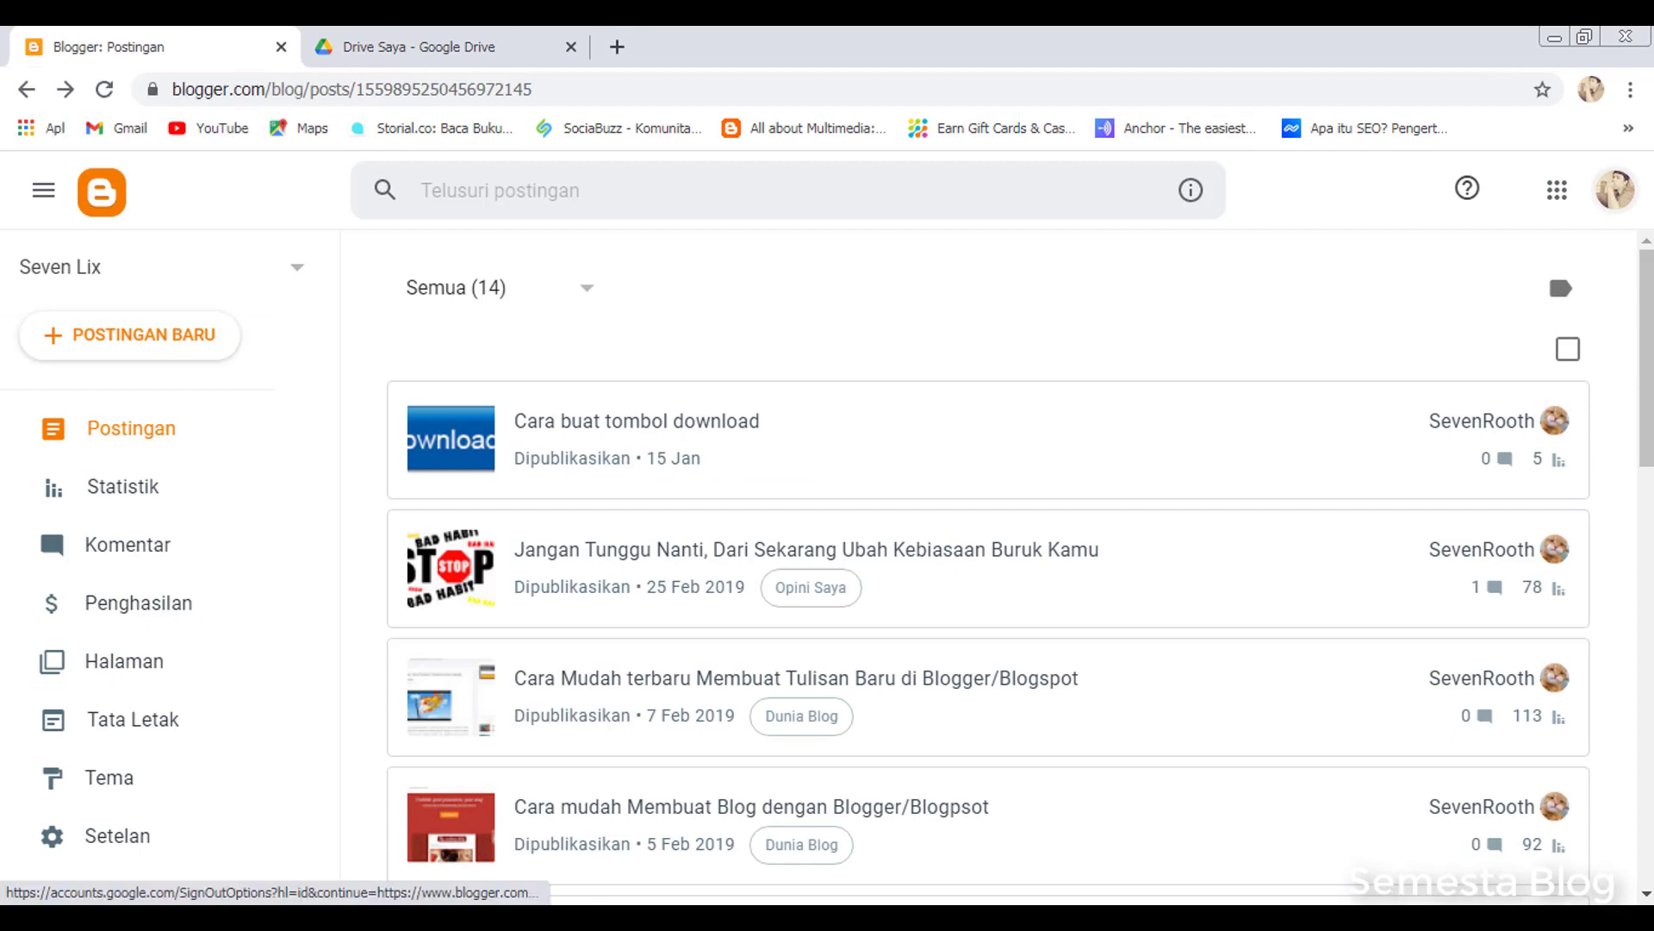
scroll(828, 577, "down", 1)
scroll(606, 289, "up", 1)
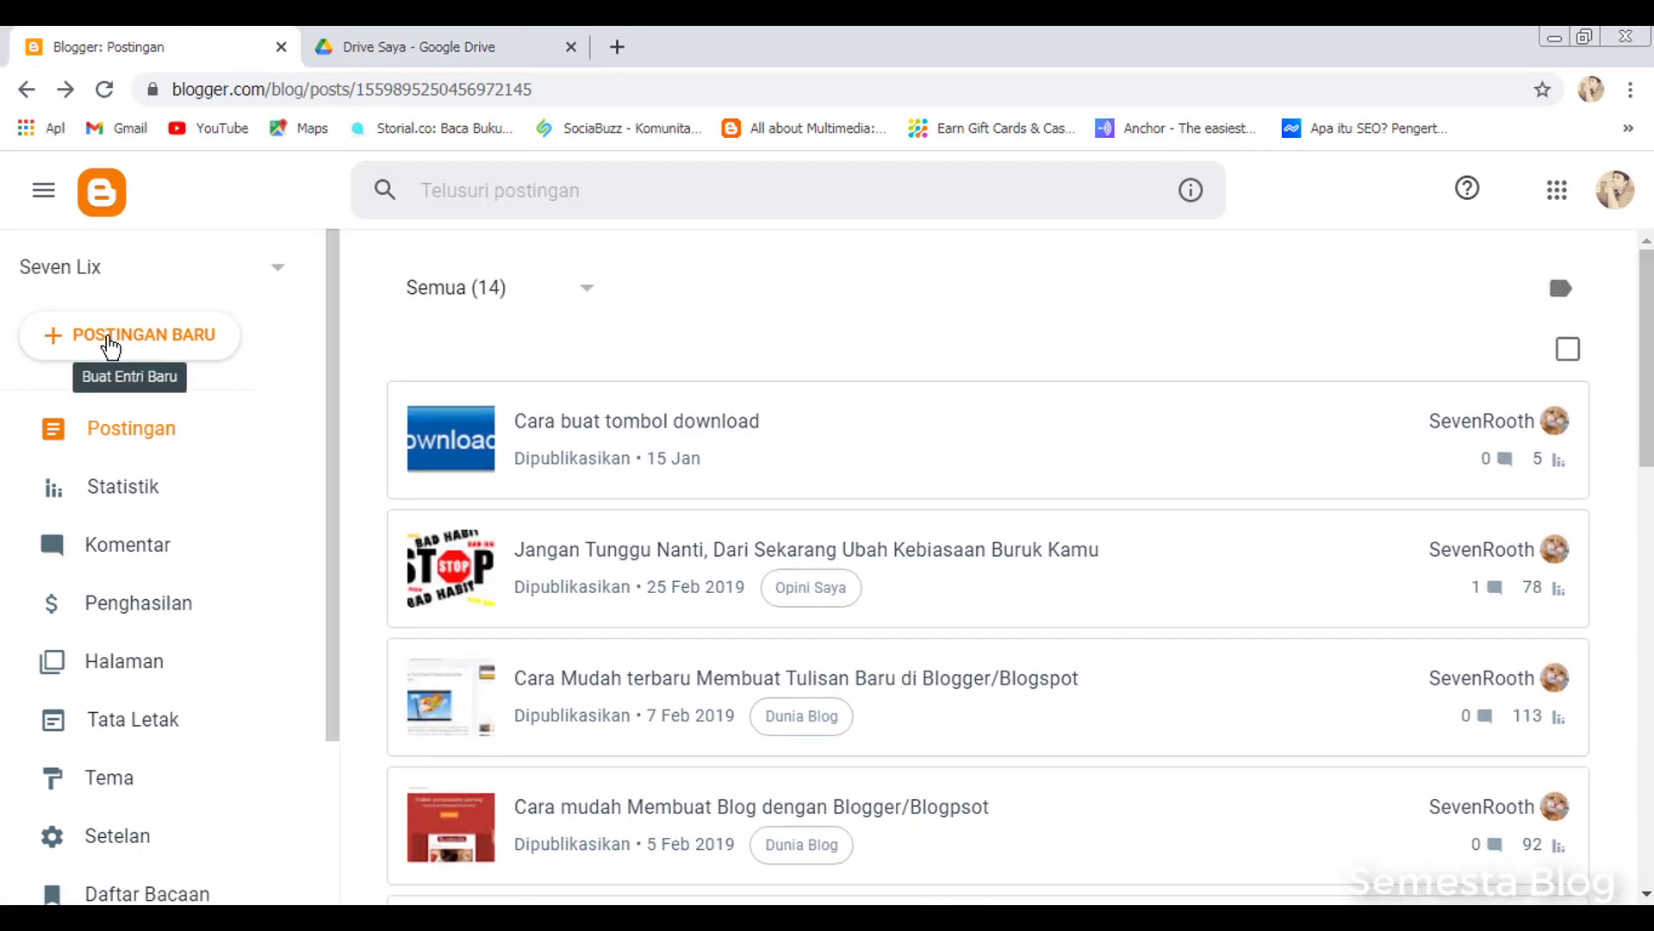
left_click(144, 348)
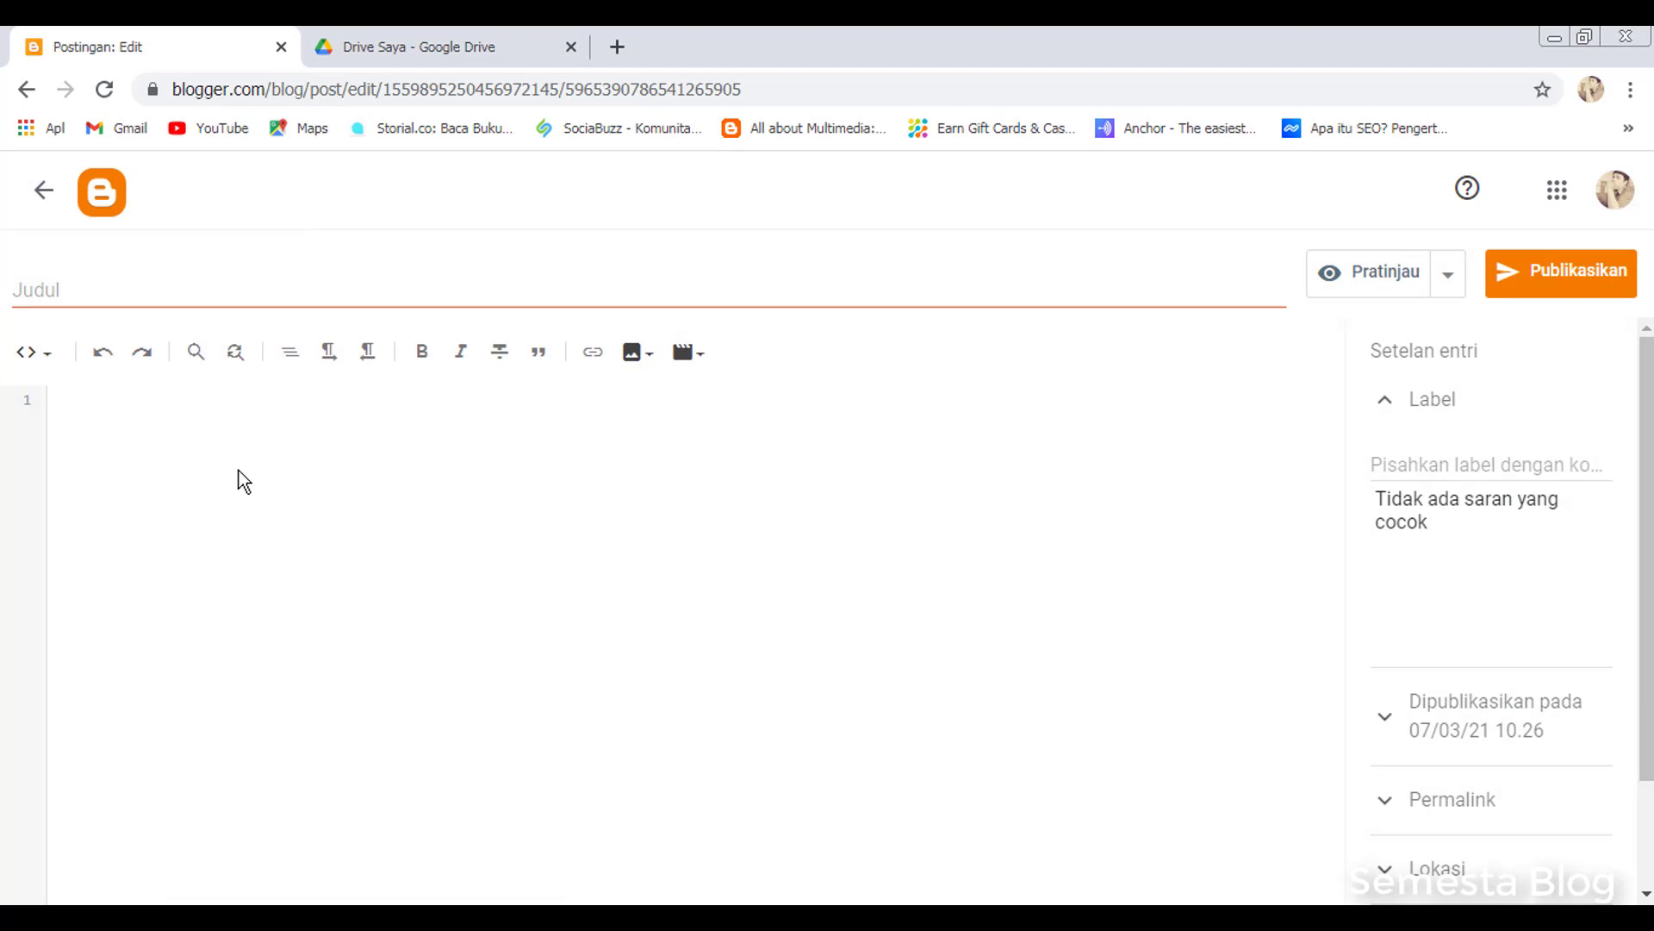
Switch the post editor to HTML view and delete all the default paragraph code
left_click(34, 355)
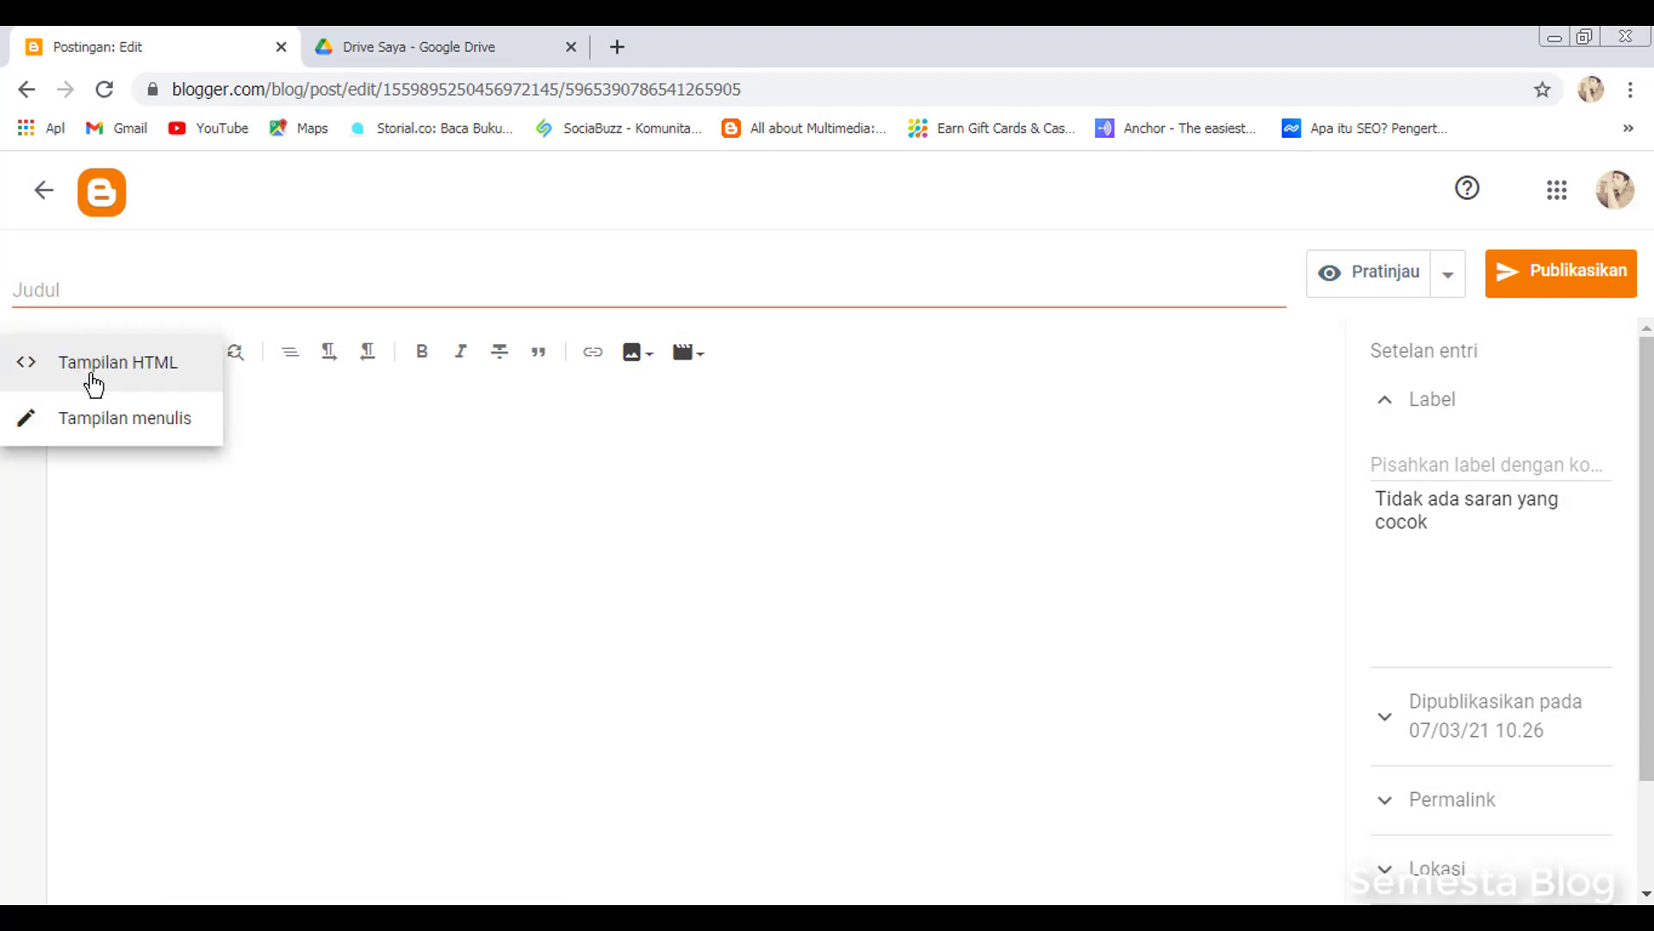
left_click(109, 427)
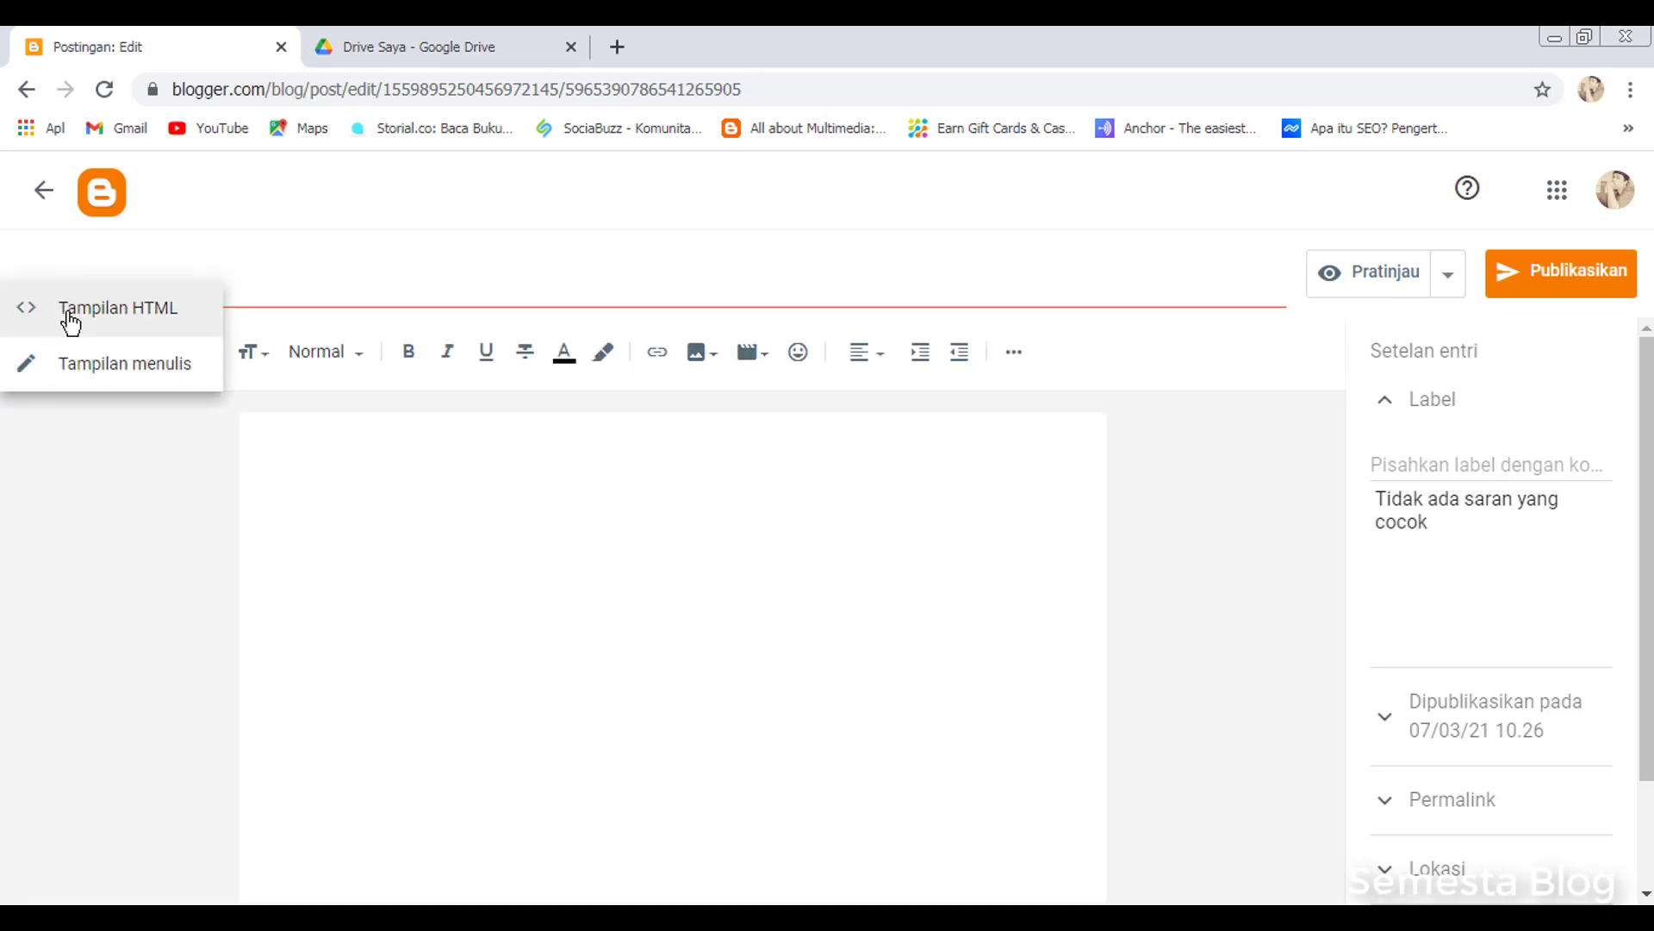
left_click(62, 324)
left_click(129, 402)
key("ctrl+a")
key("Delete")
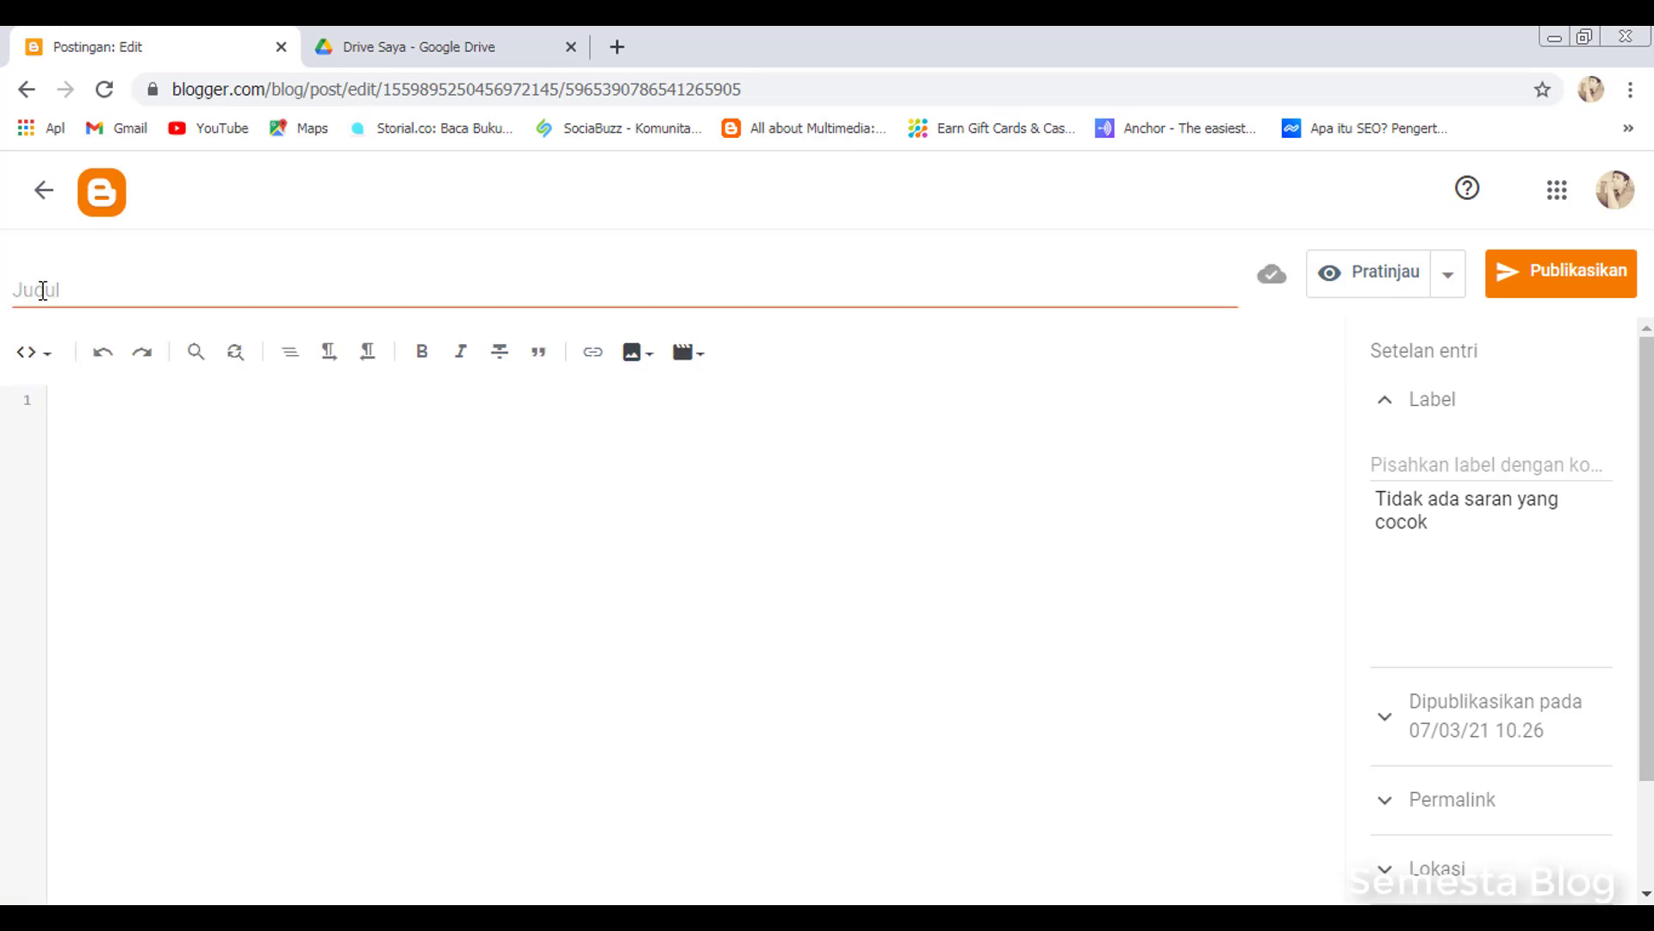
Enter 'Blackout- Goodbye' as the post title and place the caret in the HTML body
left_click(42, 291)
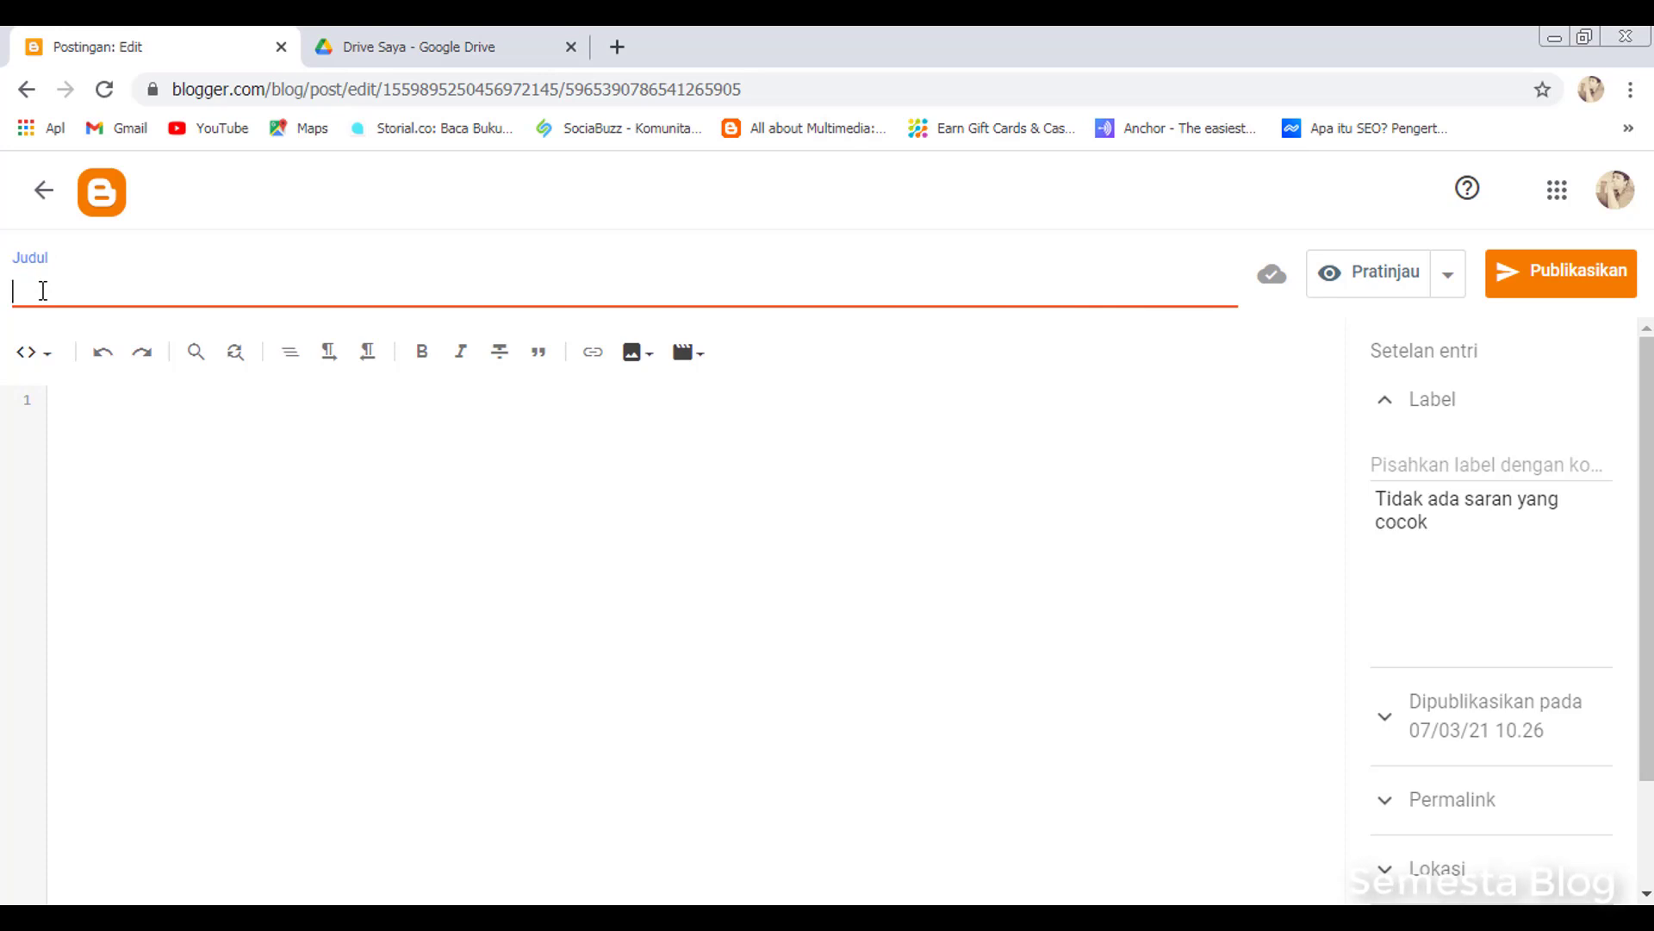
type("Blackout- Goodbye")
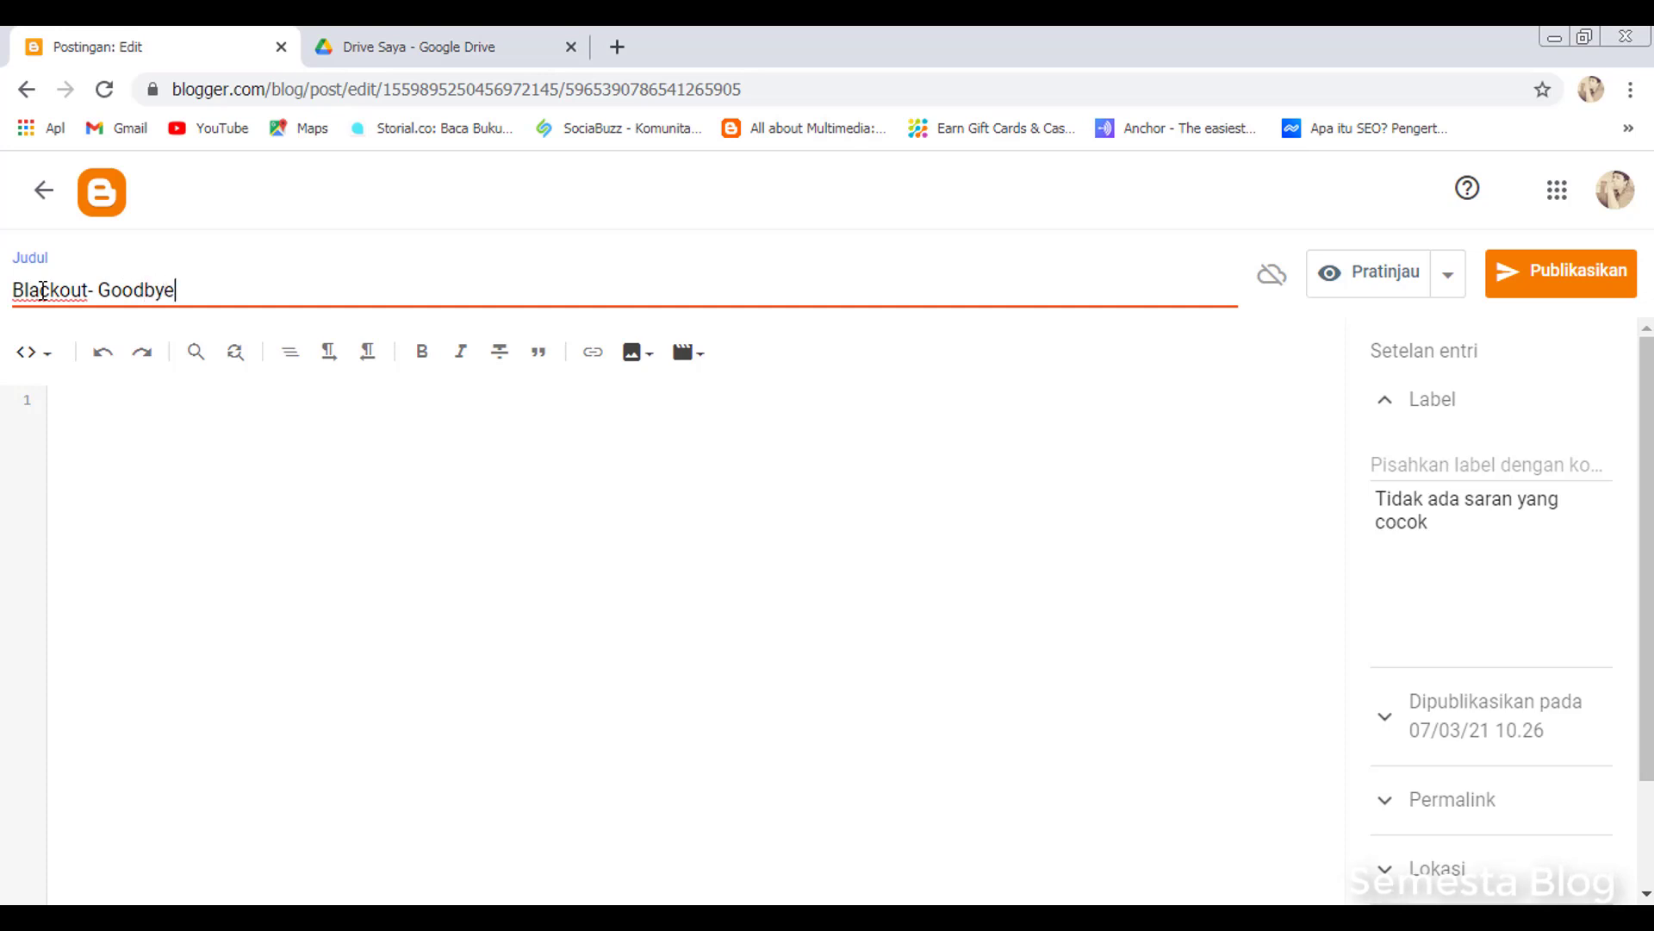
left_click(142, 410)
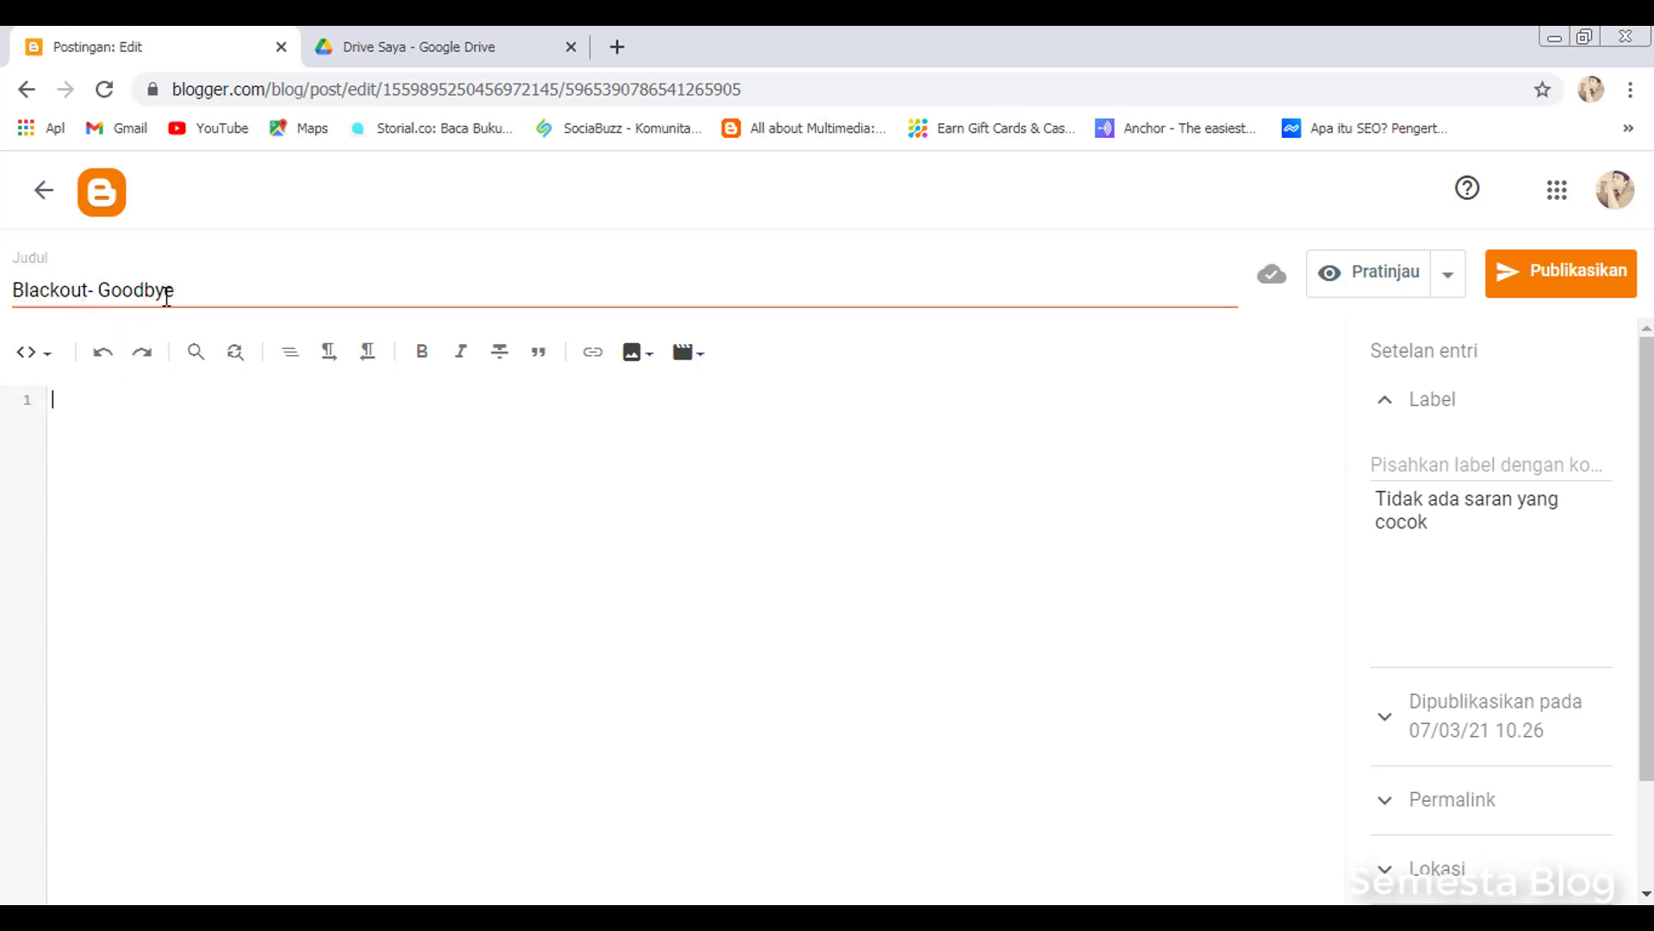
left_click(198, 288)
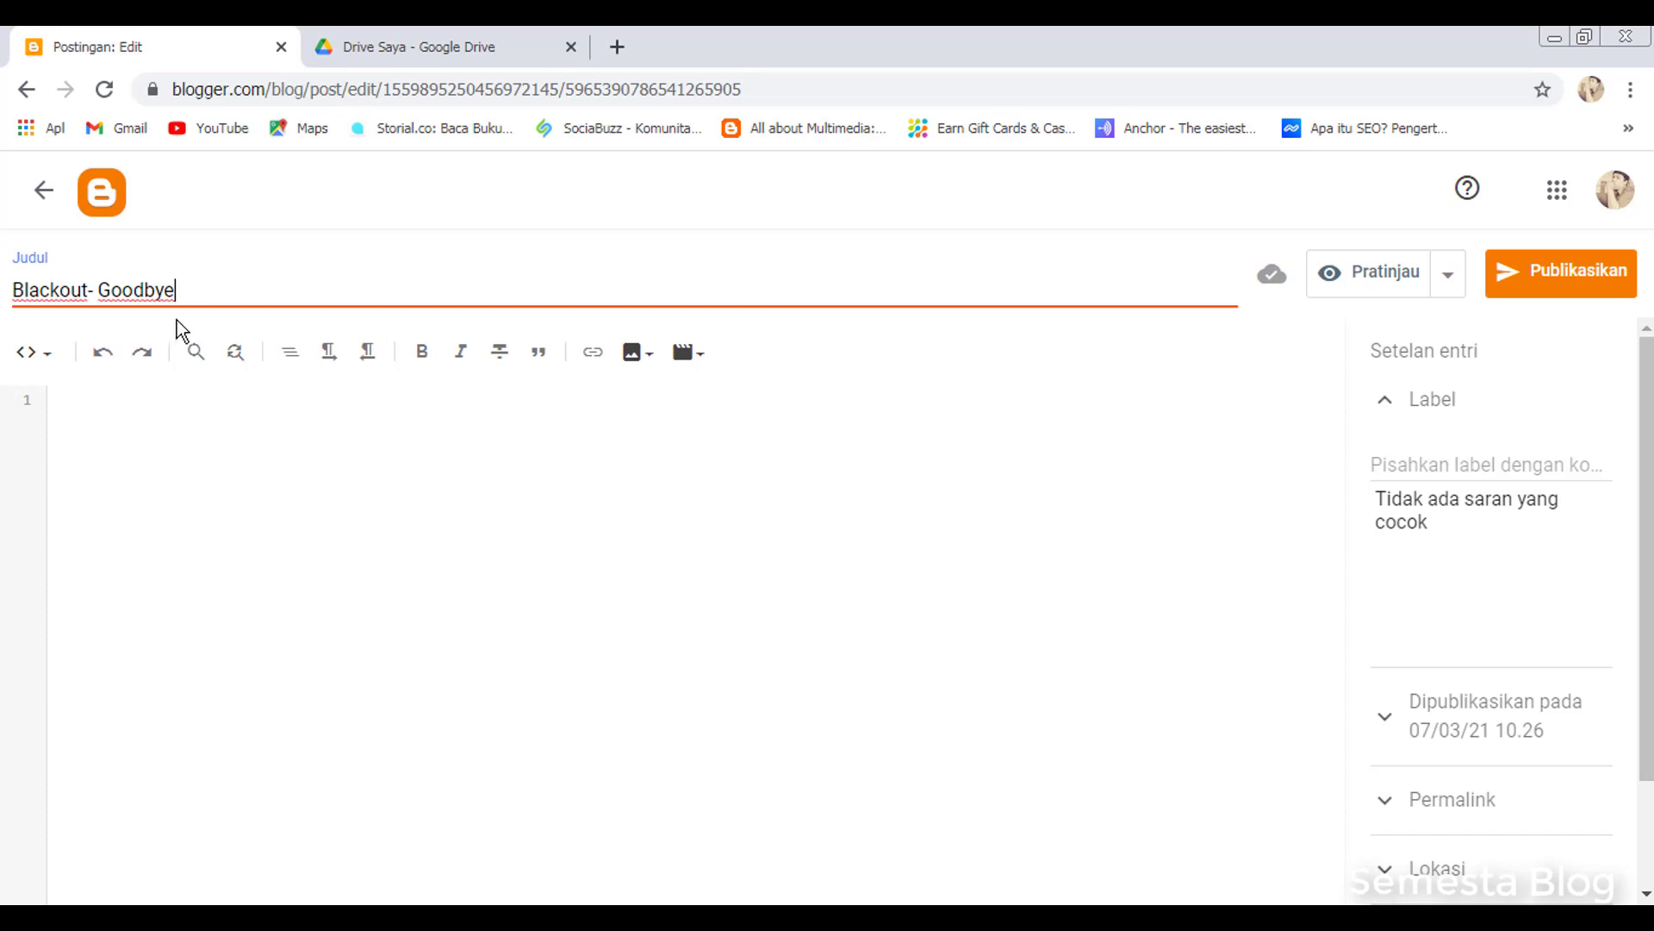
left_click(141, 406)
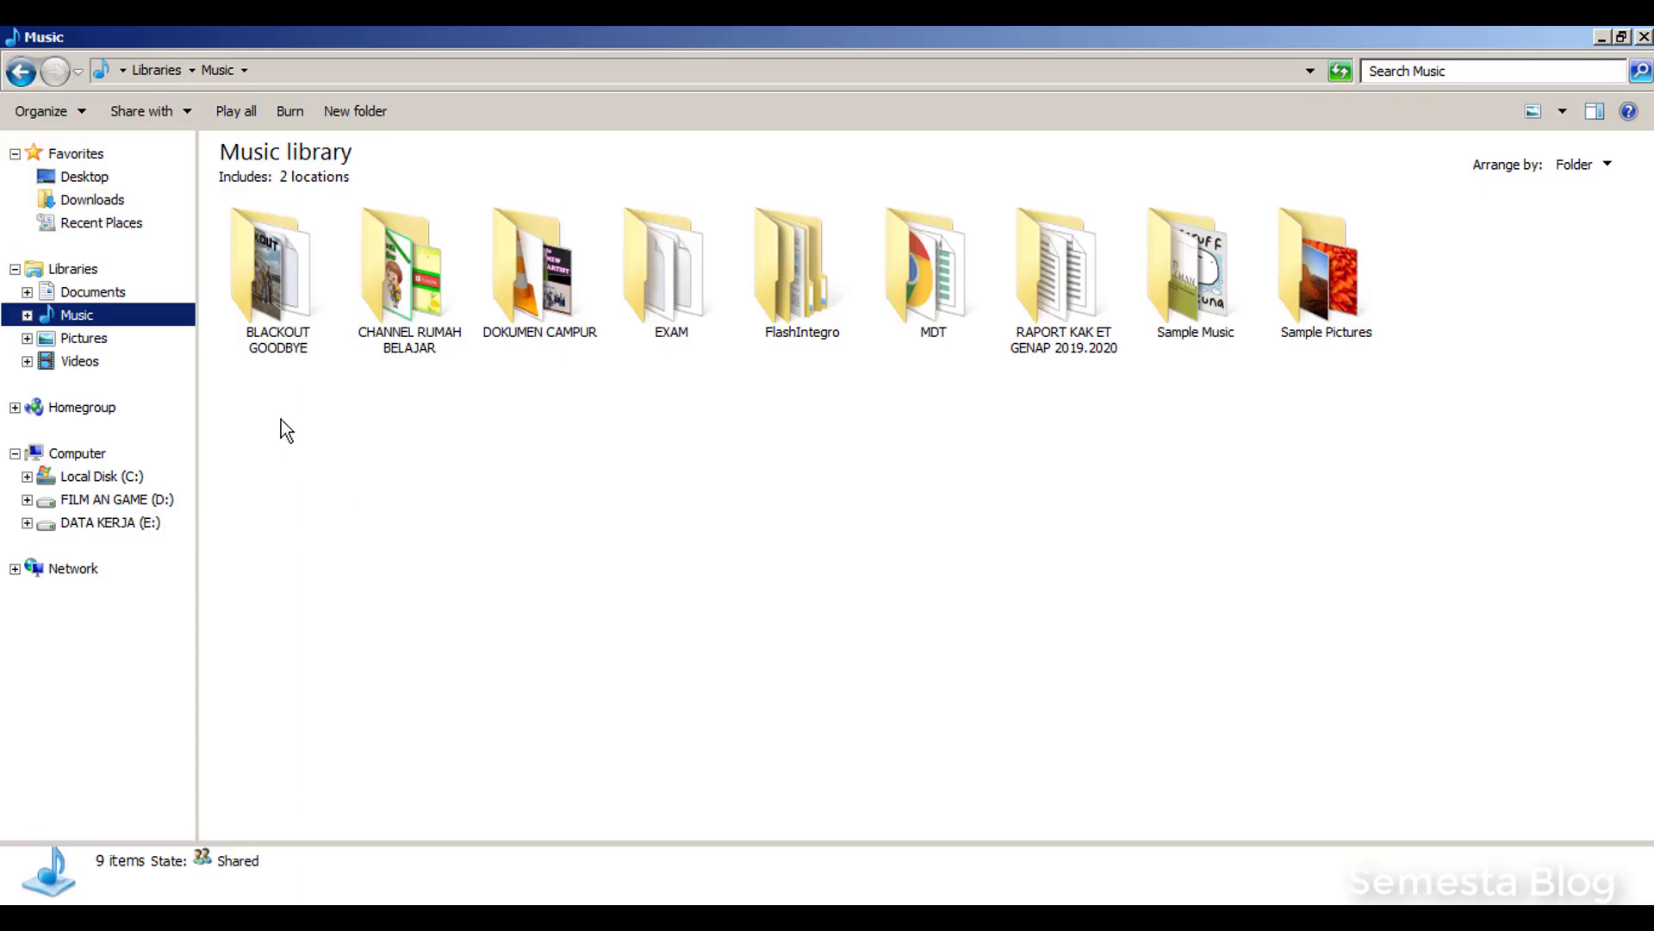
Open SCRIPT LAGU BLOGGER.txt in maximised Notepad and select the xxxxxxxxxx id placeholder
double_click(272, 277)
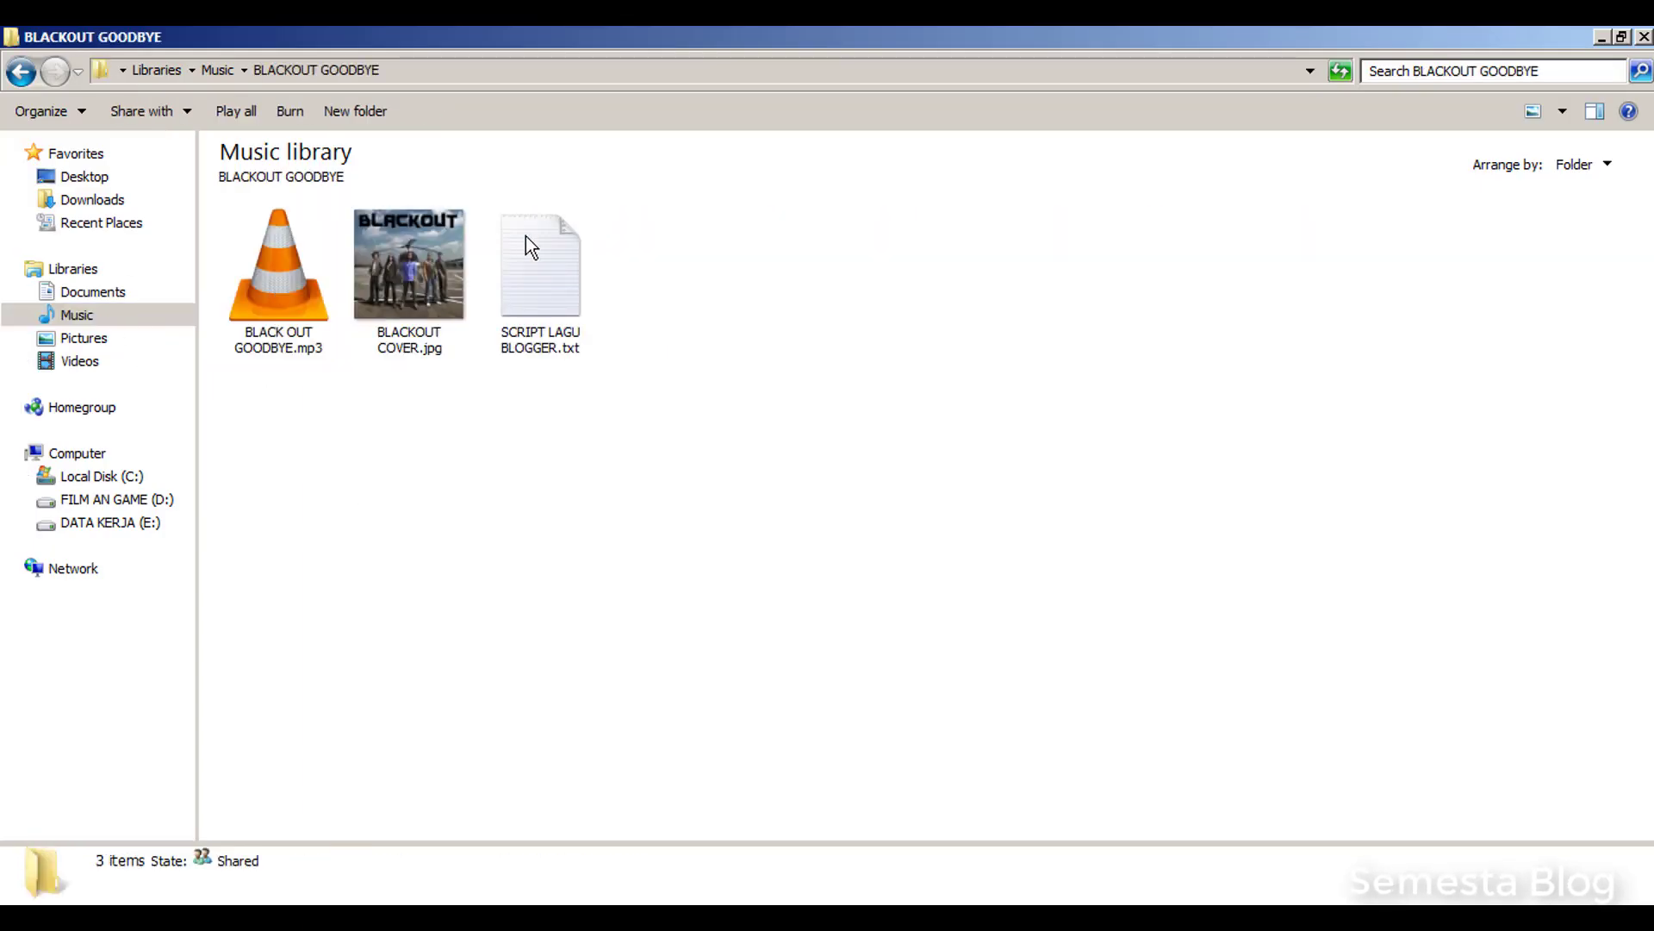
left_click(526, 297)
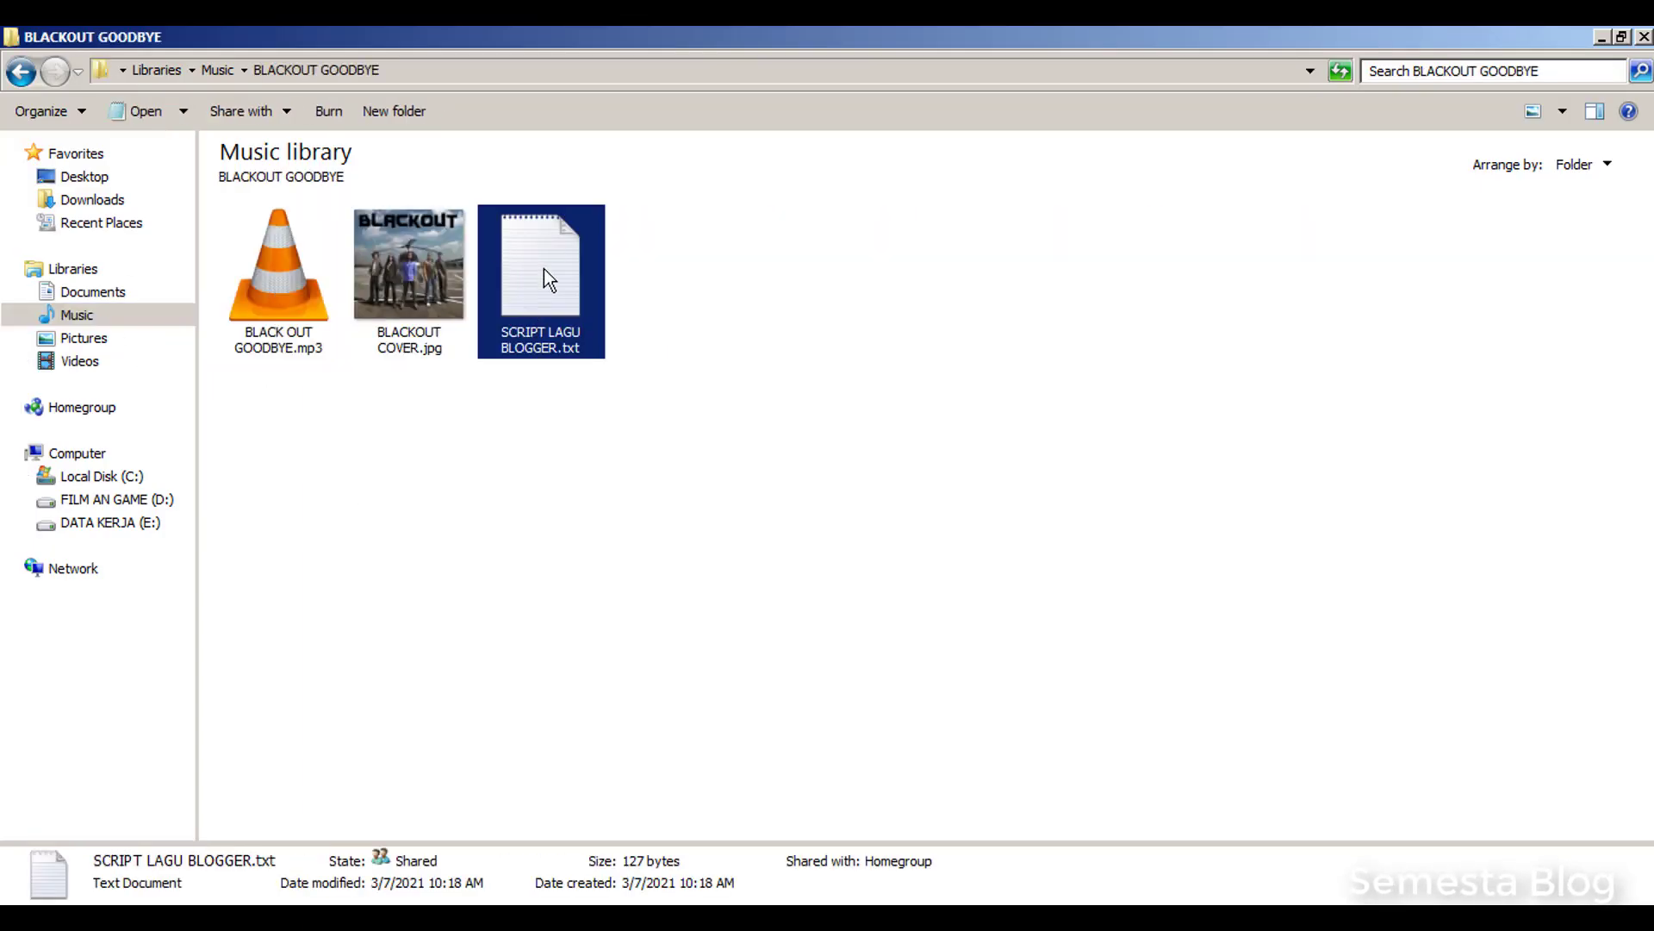
double_click(545, 268)
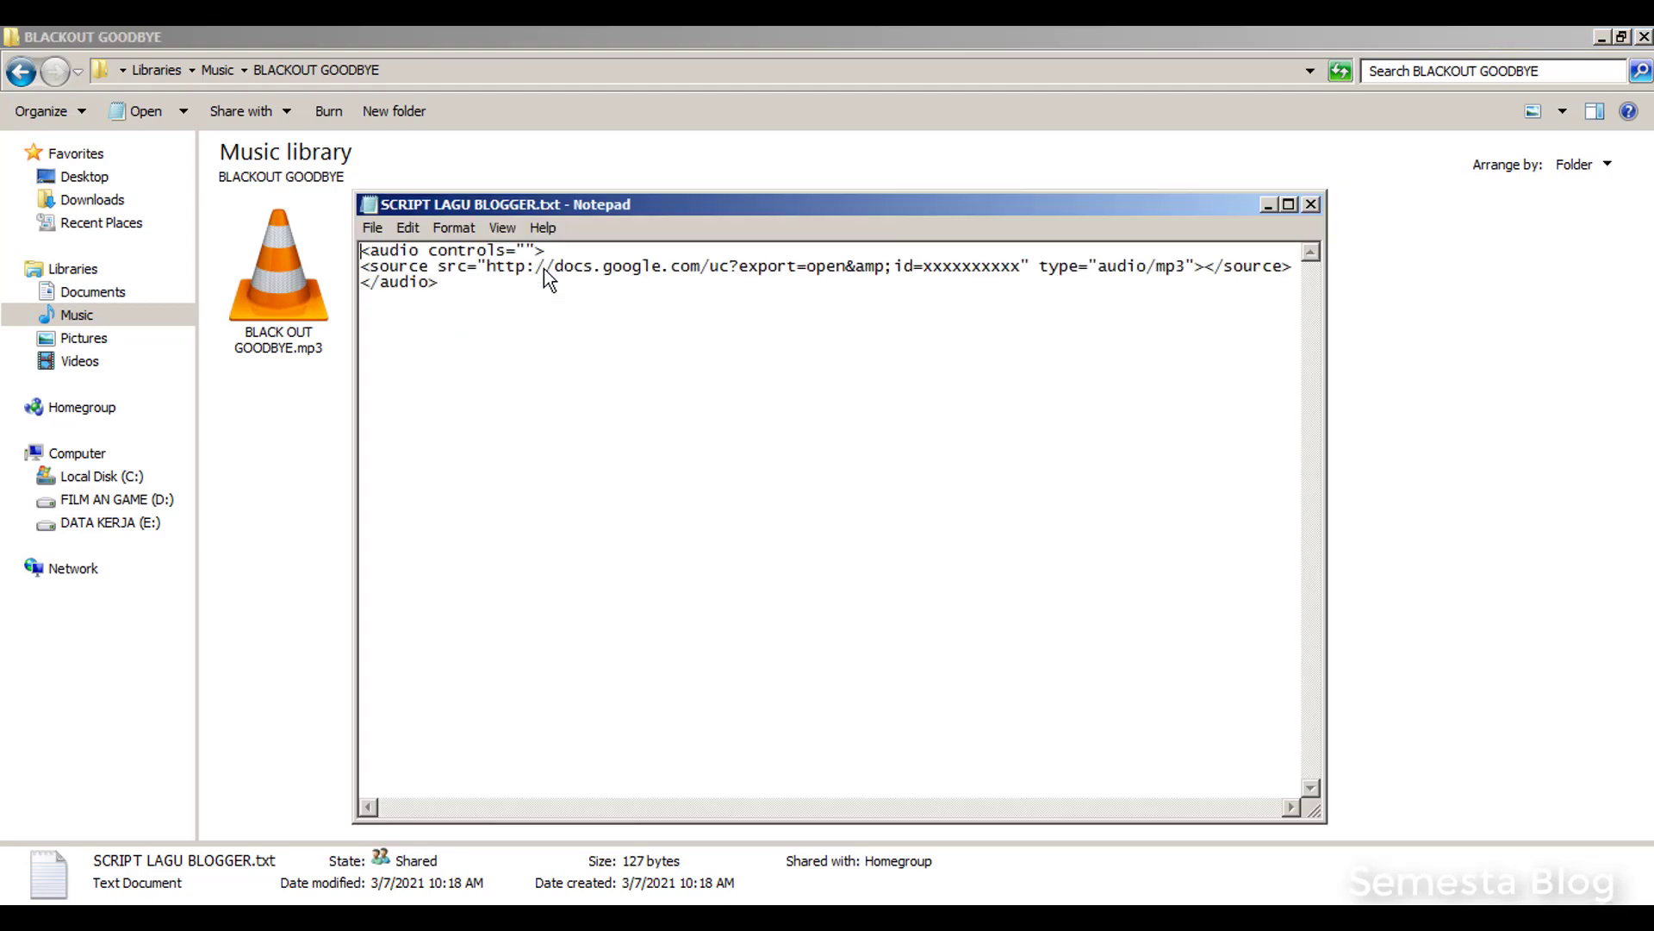
left_click(1289, 205)
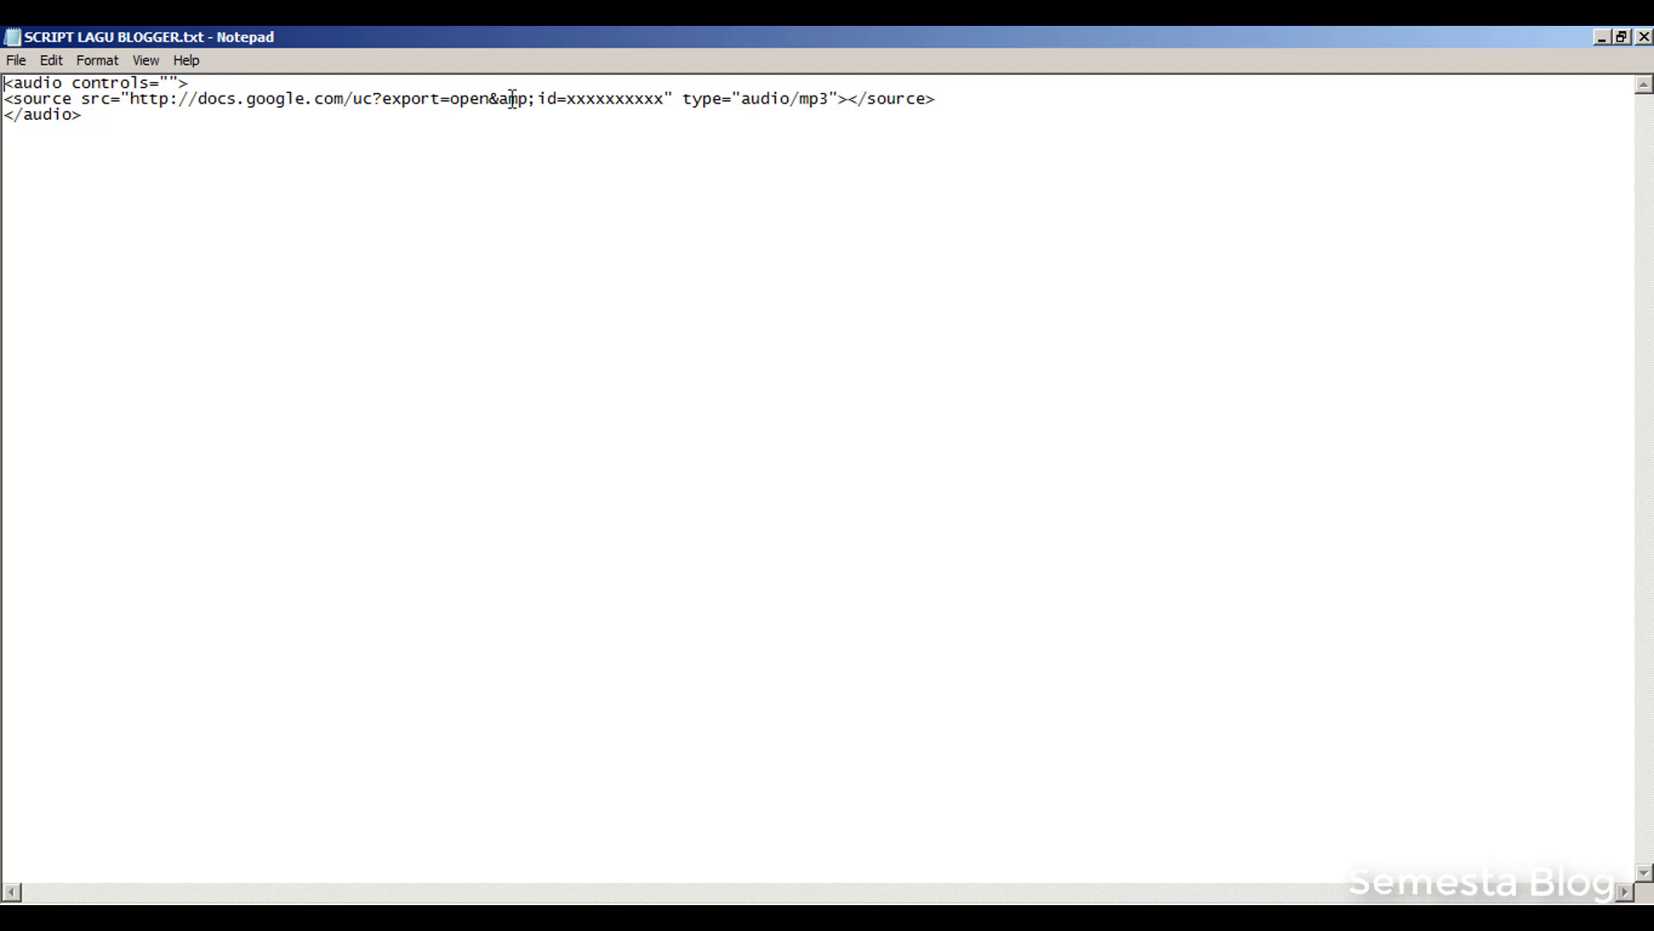
left_click_drag(566, 102, 664, 105)
Copy the file ID between /d/ and /view from the Drive link in the untitled note
left_click(1620, 38)
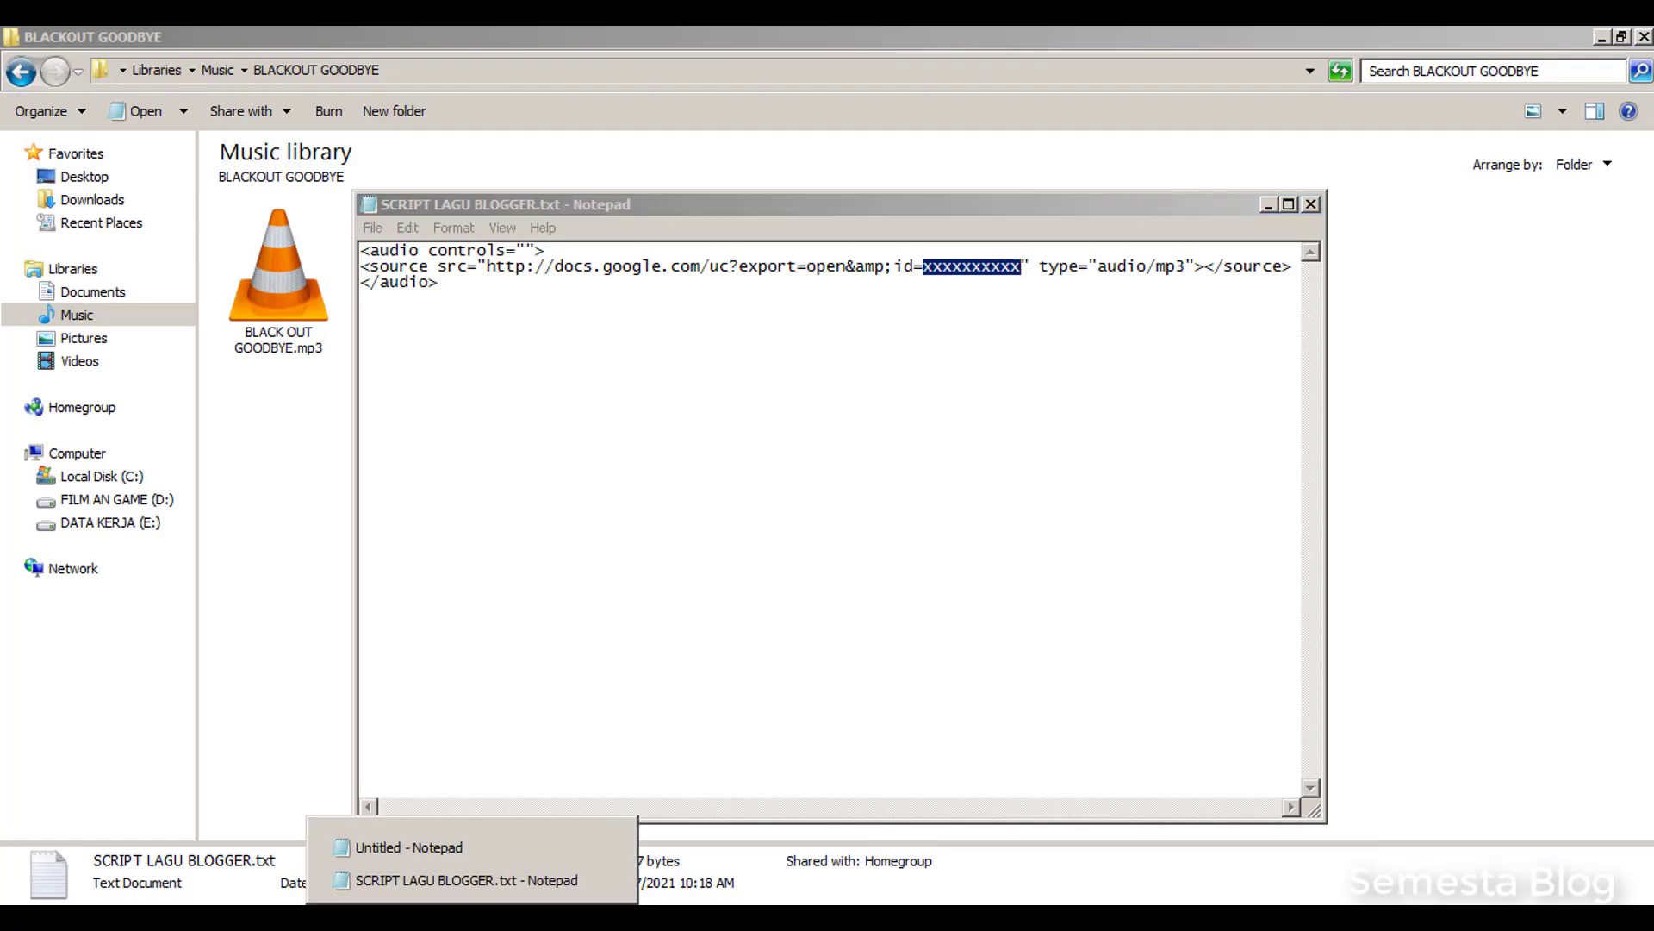
left_click(433, 846)
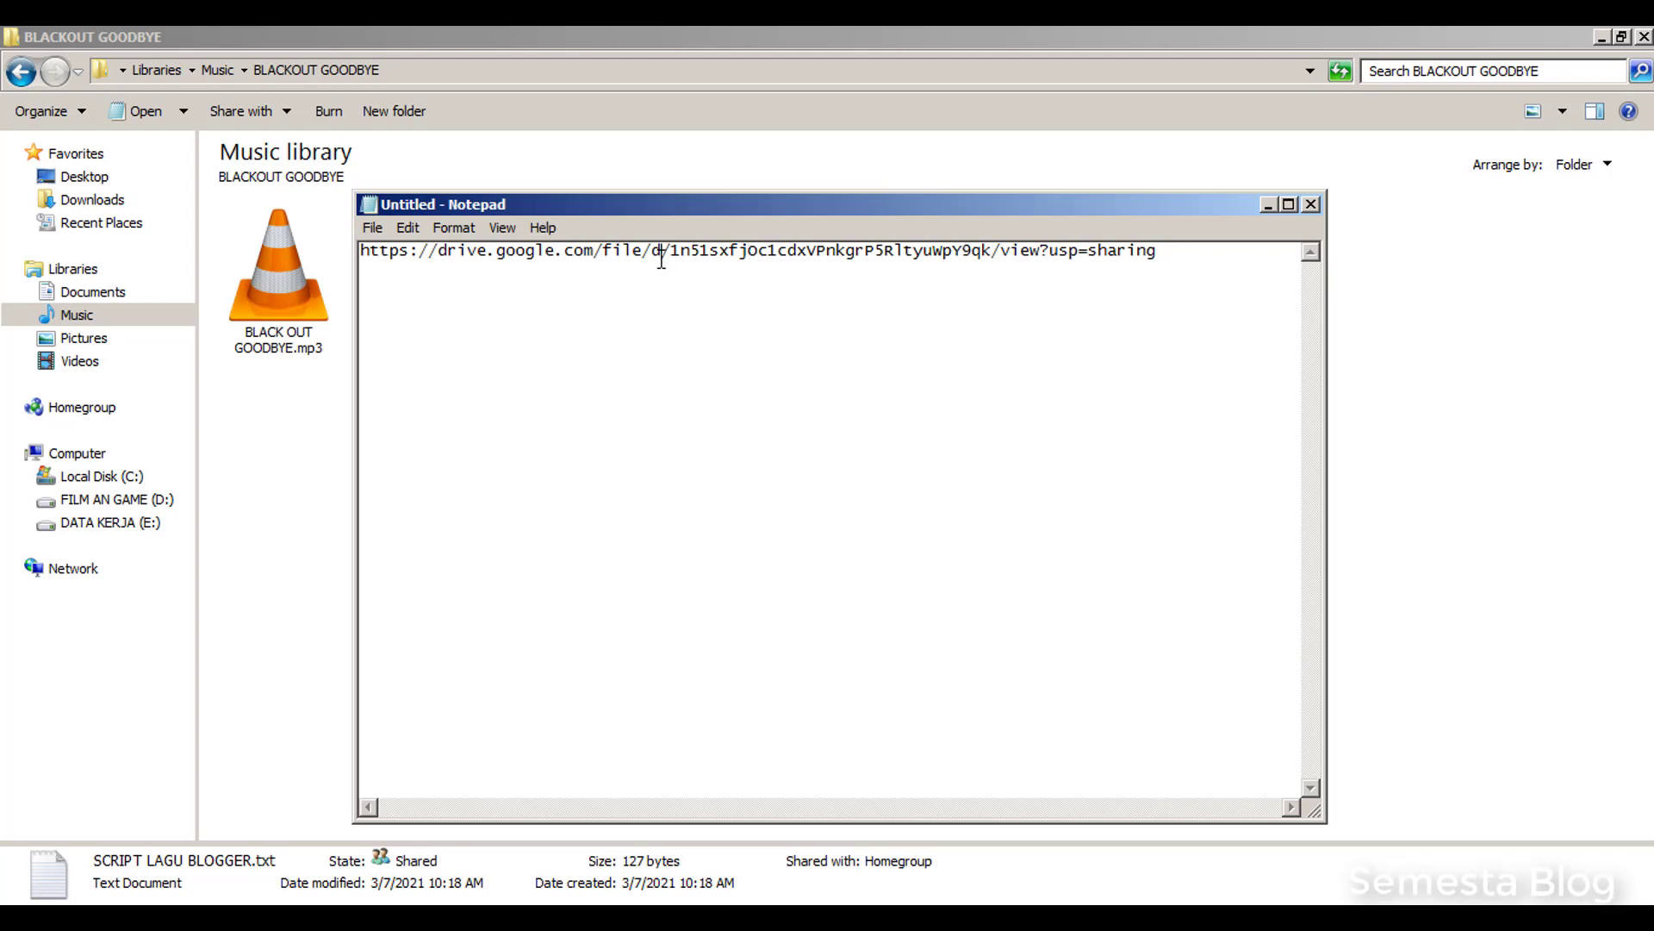
left_click(661, 255)
left_click_drag(672, 255, 991, 234)
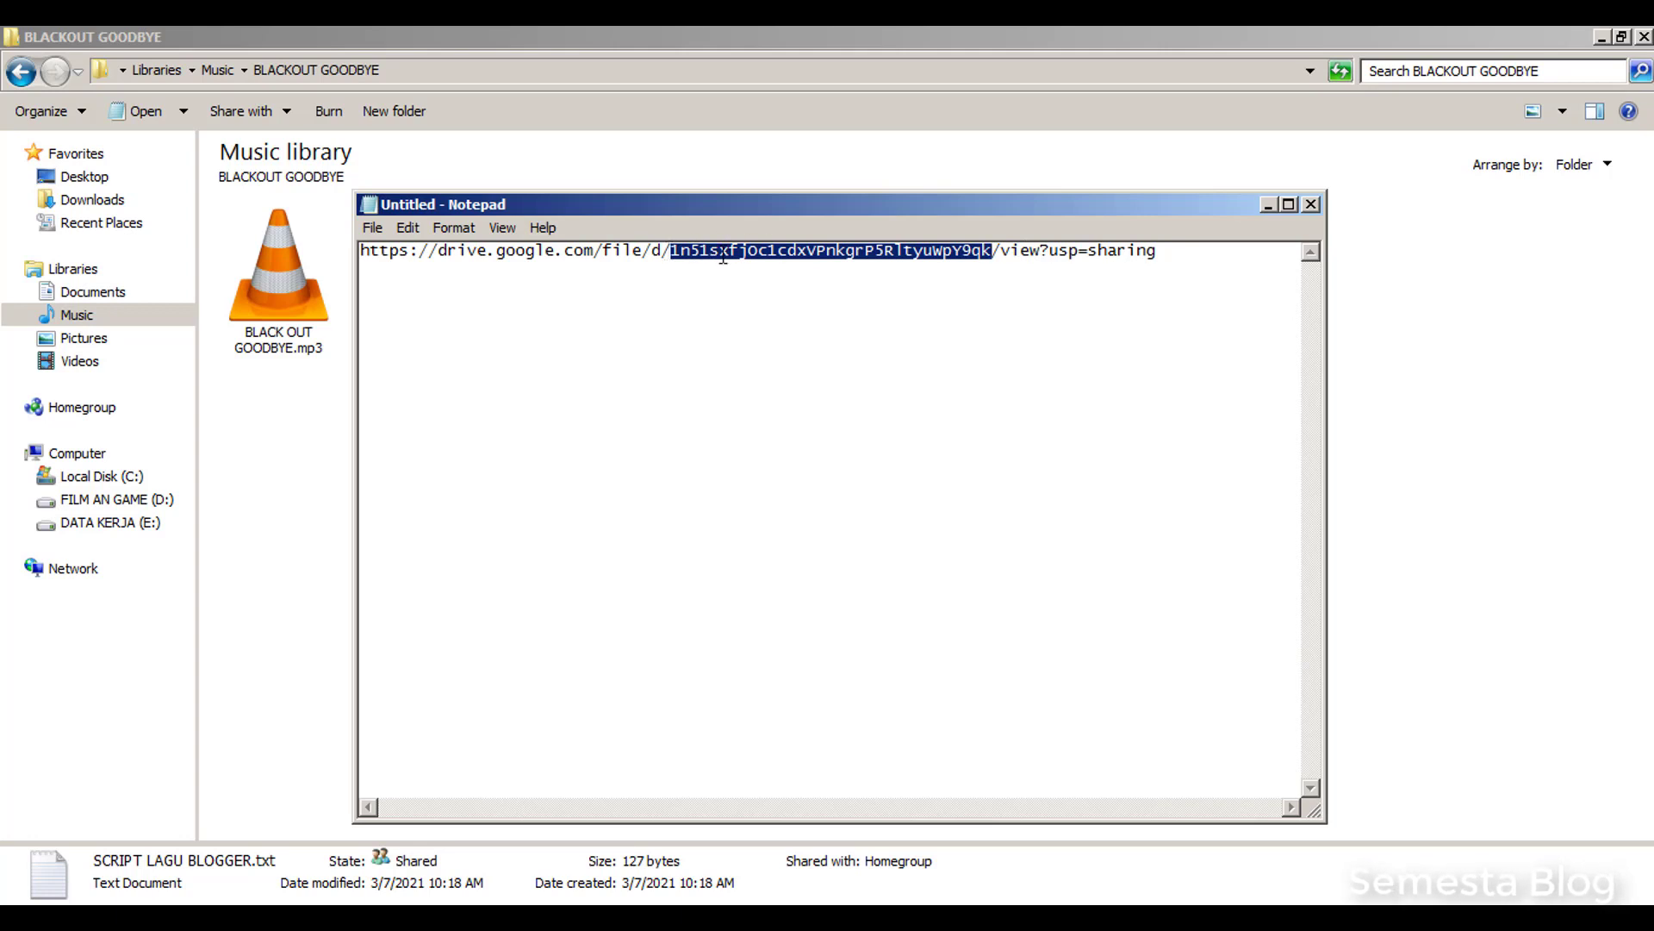
right_click(723, 256)
left_click(774, 313)
left_click(472, 917)
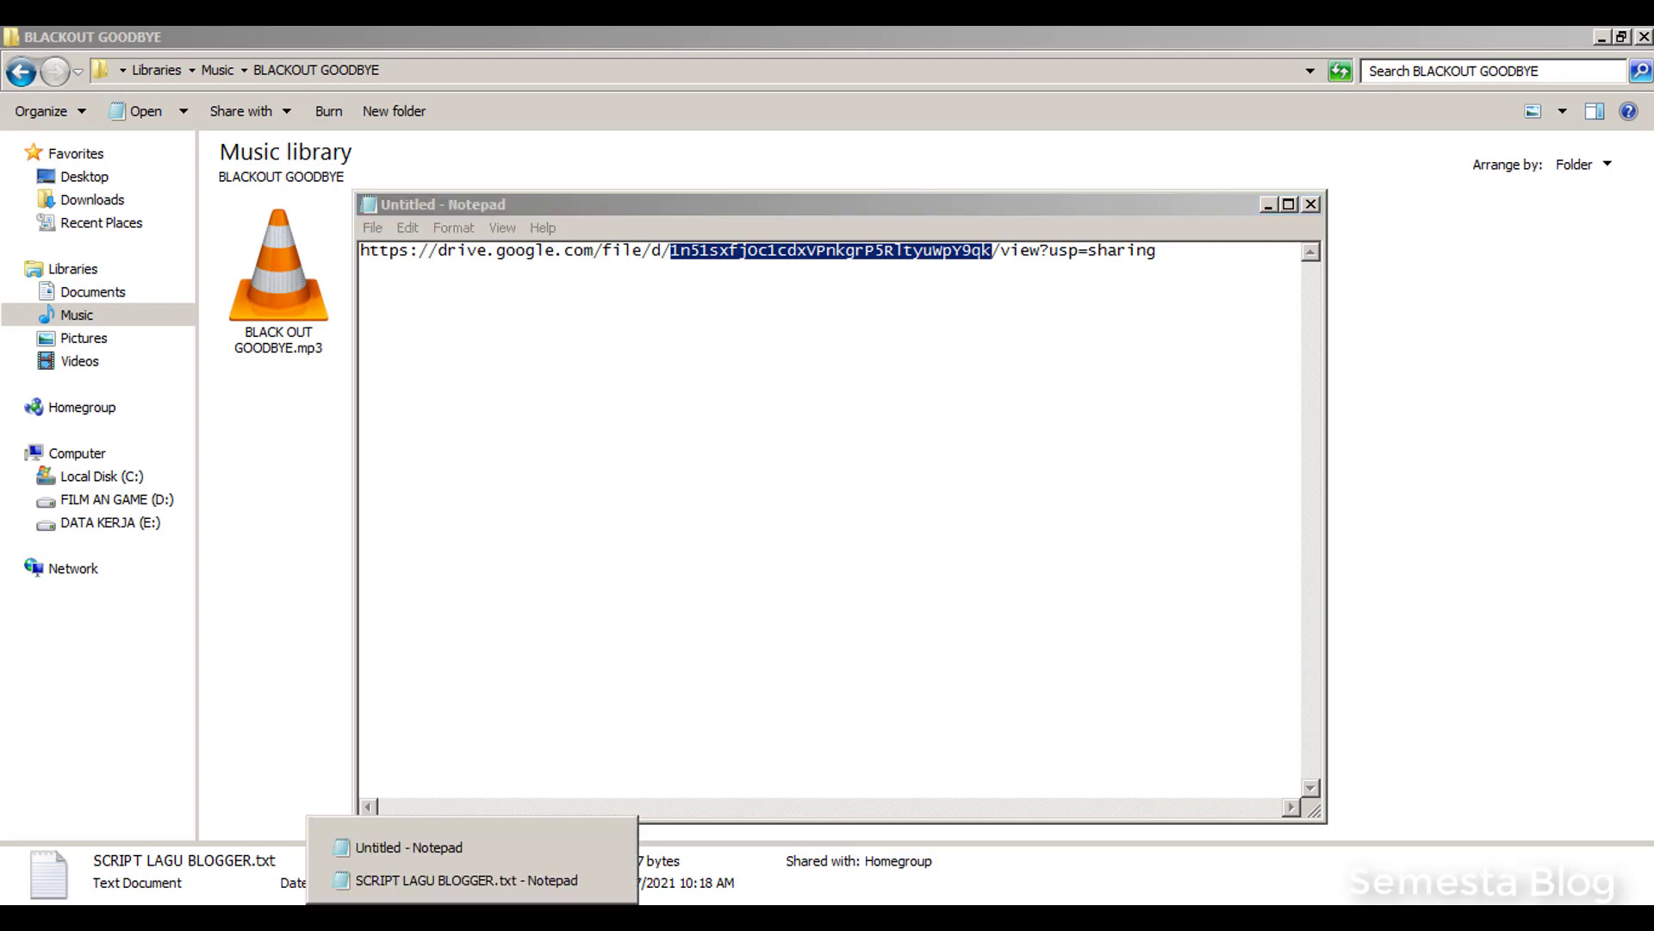
Paste the MP3's Drive file ID over the xxxxxxxxxx placeholder in SCRIPT LAGU BLOGGER.txt
left_click(436, 880)
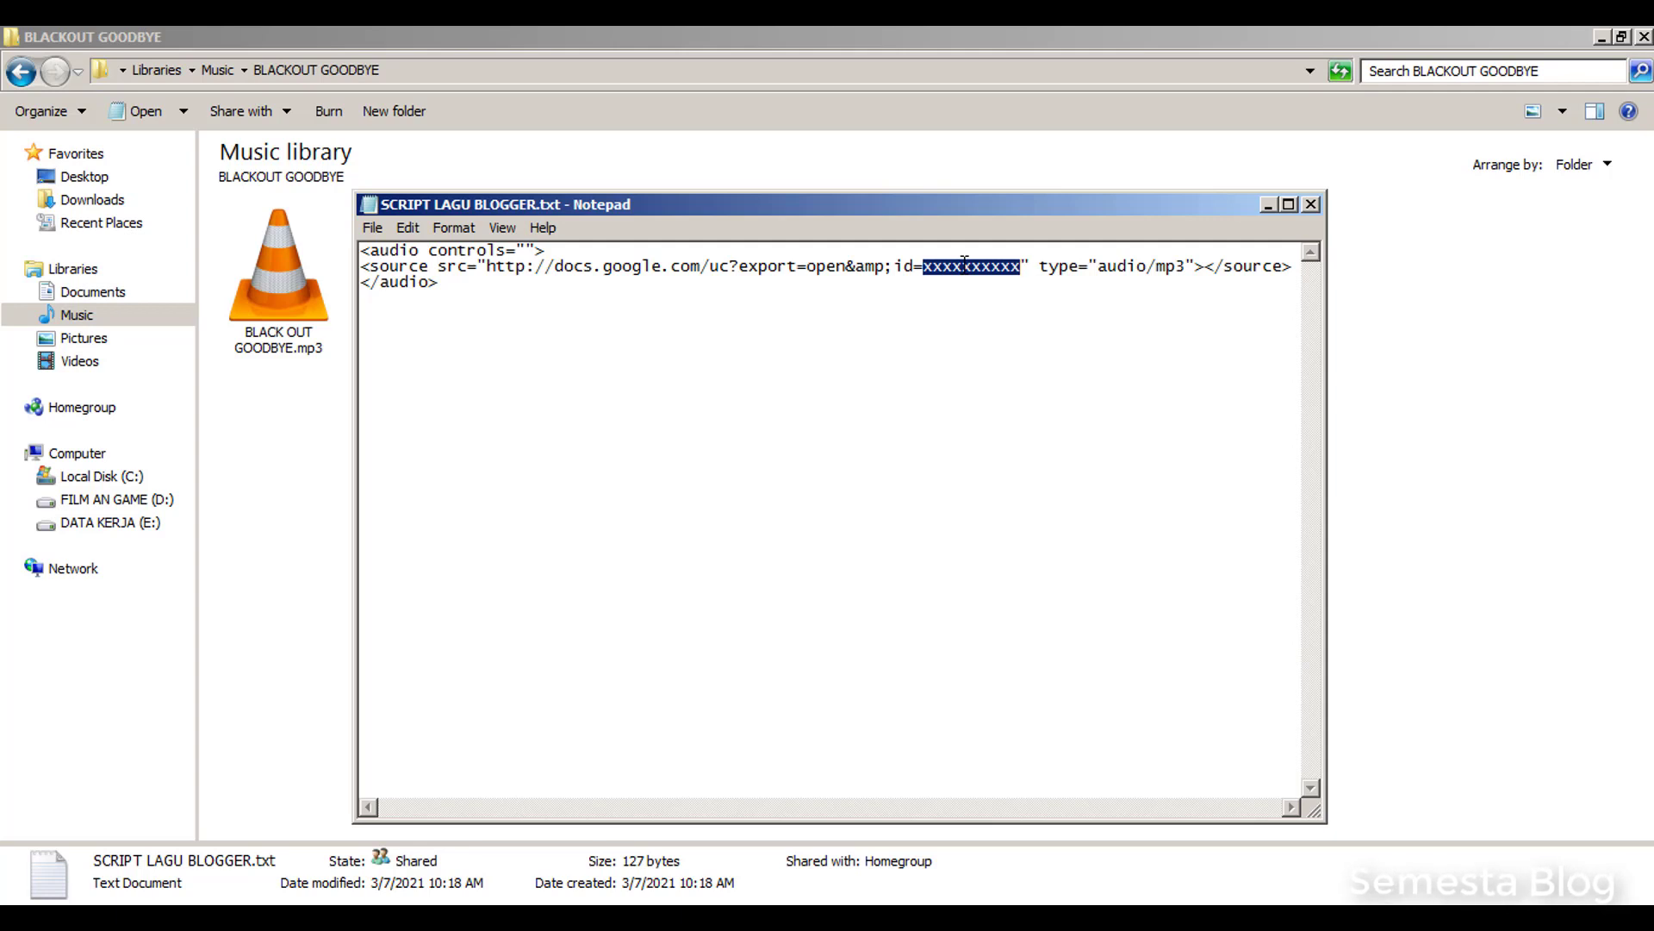
key("ctrl+v")
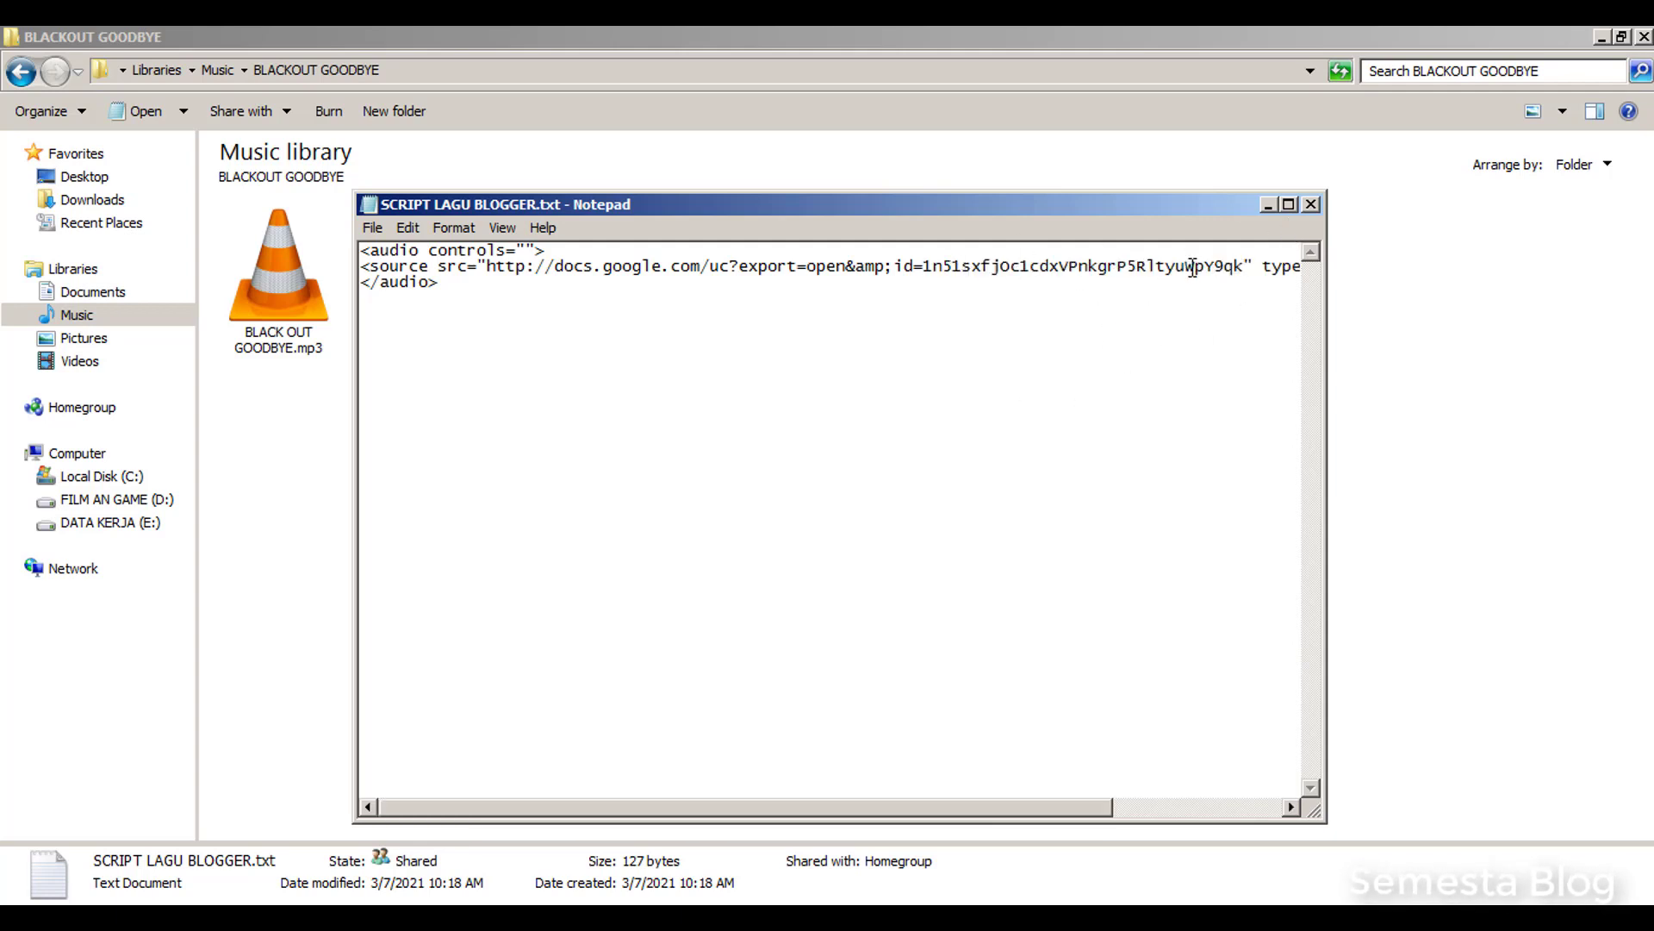
left_click(1291, 207)
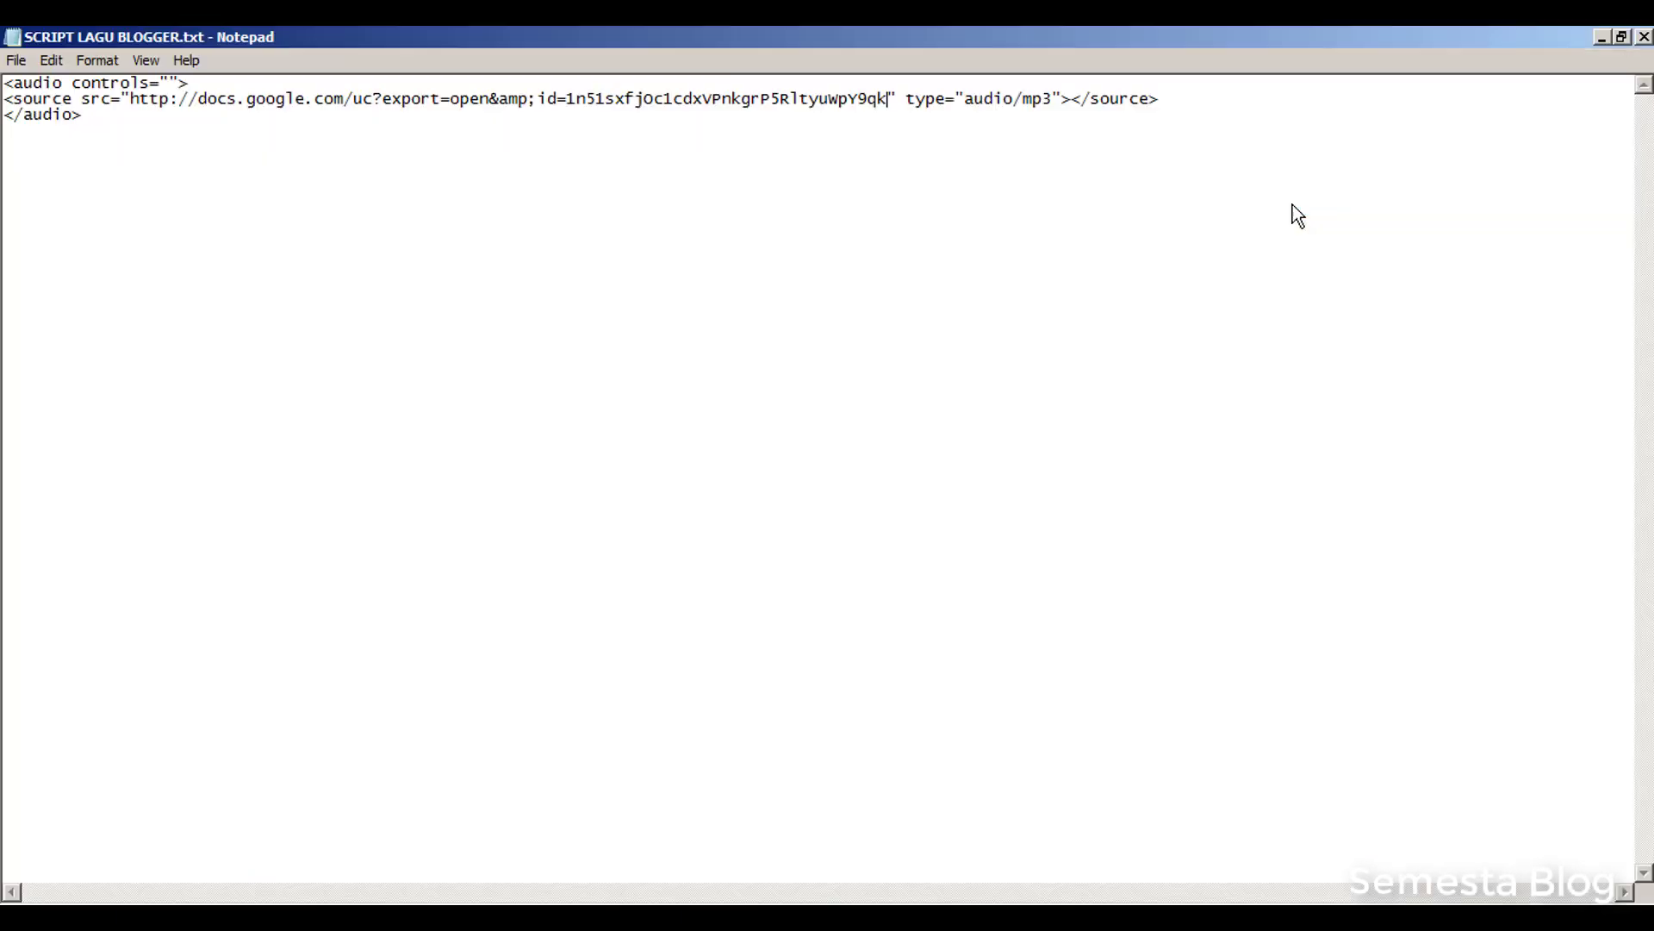